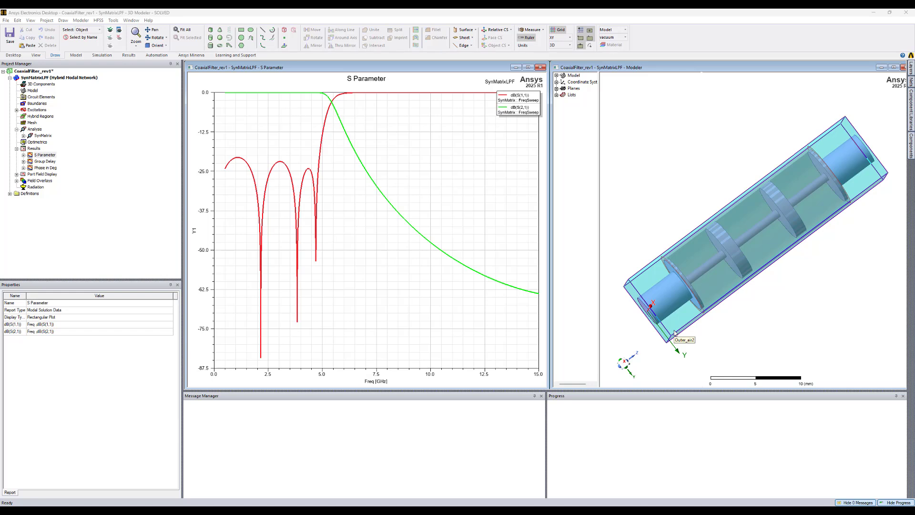
Step: Expand the S Parameter report and select its dB(S(1,1)) and dB(S(2,1)) traces
{"action": "left_click", "coordinate": [623, 168]}
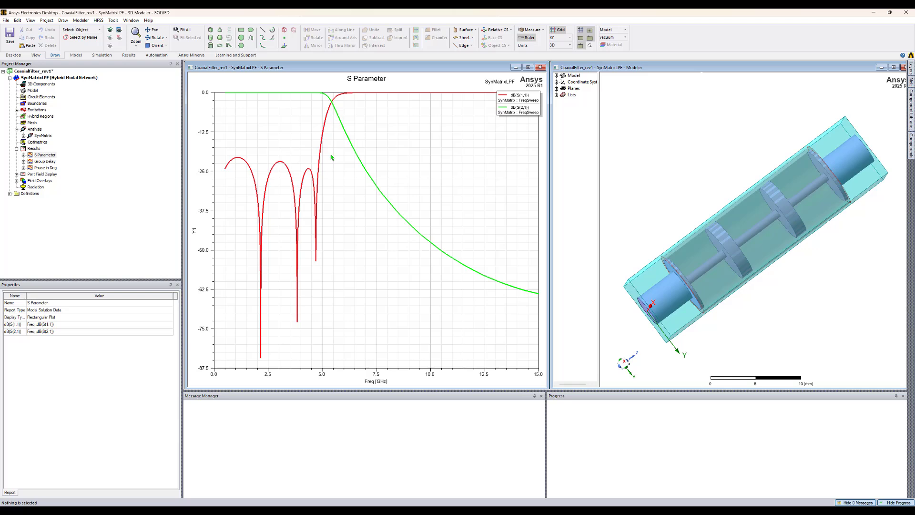
{"action": "double_click", "coordinate": [38, 155]}
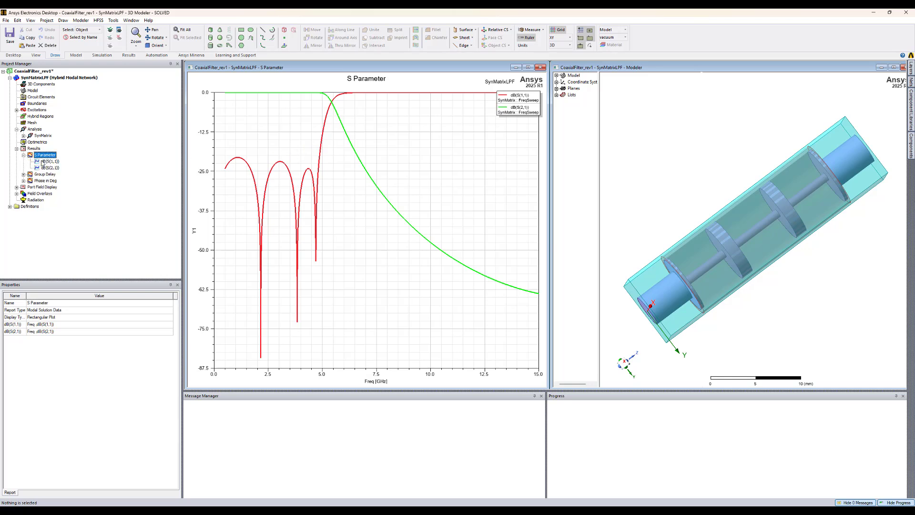
{"action": "left_click", "coordinate": [44, 162]}
{"action": "left_click", "coordinate": [49, 168]}
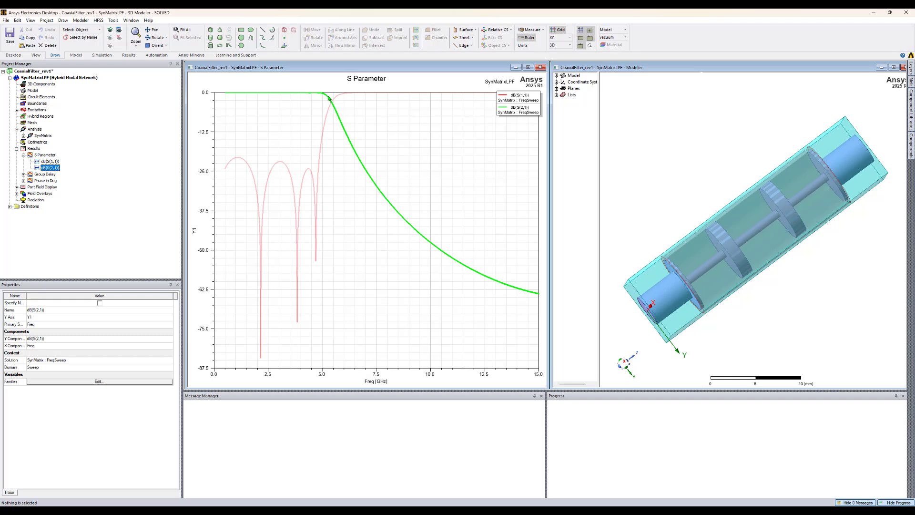
Step: Maximize the 3D modeler, widen the tree, and select Cylinder8 under Model > Solids > aluminum
{"action": "double_click", "coordinate": [618, 71]}
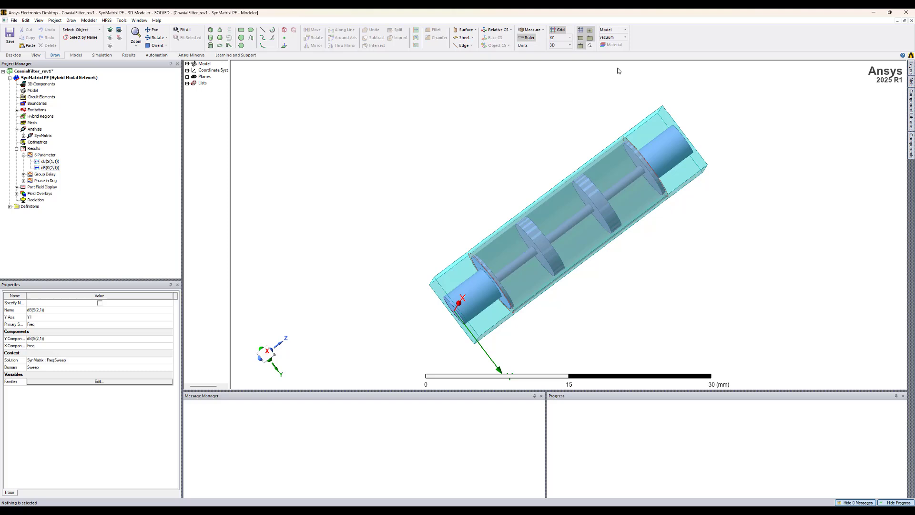
{"action": "left_click_drag", "start_coordinate": [229, 120], "coordinate": [291, 124]}
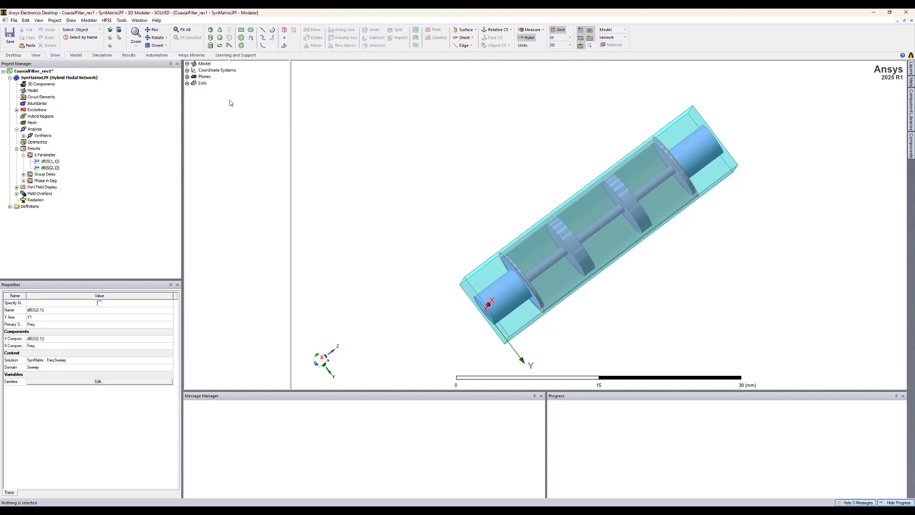
{"action": "left_click", "coordinate": [187, 63]}
{"action": "left_click", "coordinate": [194, 70]}
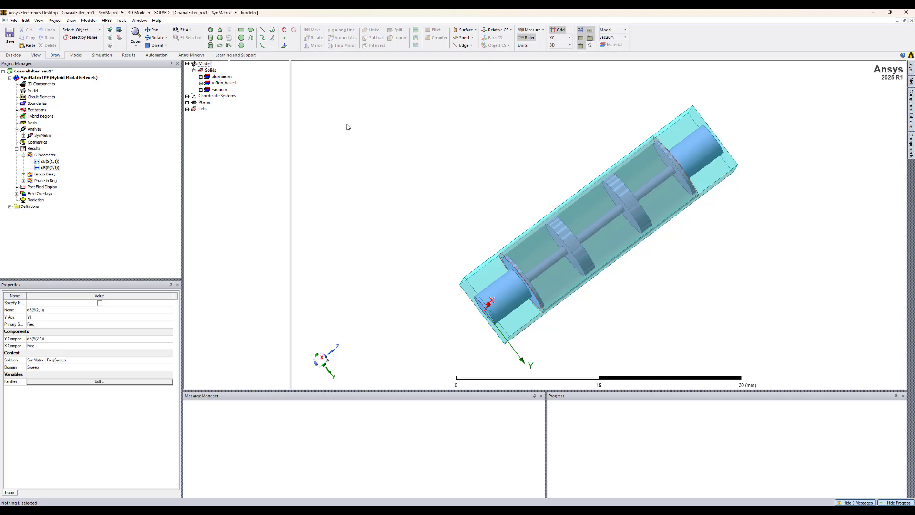
{"action": "left_click", "coordinate": [219, 77]}
{"action": "double_click", "coordinate": [219, 77]}
{"action": "left_click", "coordinate": [225, 84]}
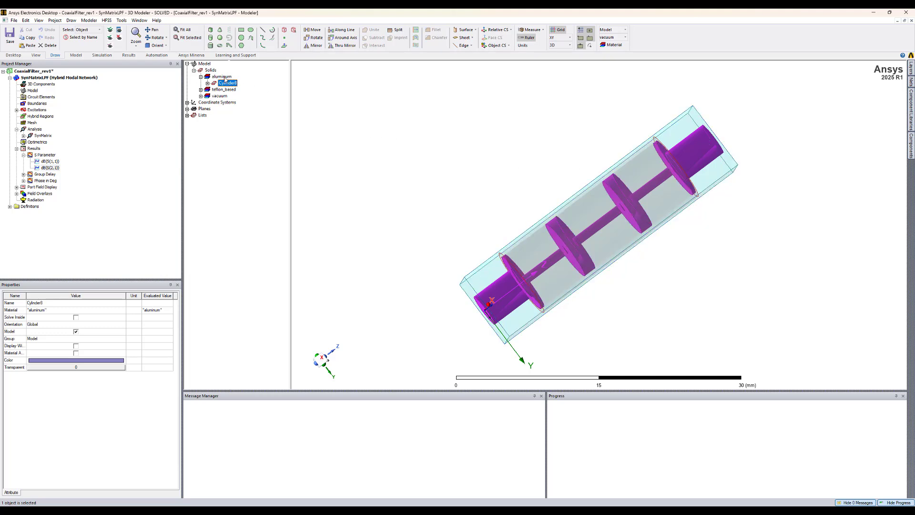
Step: Open the aluminum material for editing and enable thermal modifiers
{"action": "right_click", "coordinate": [225, 78]}
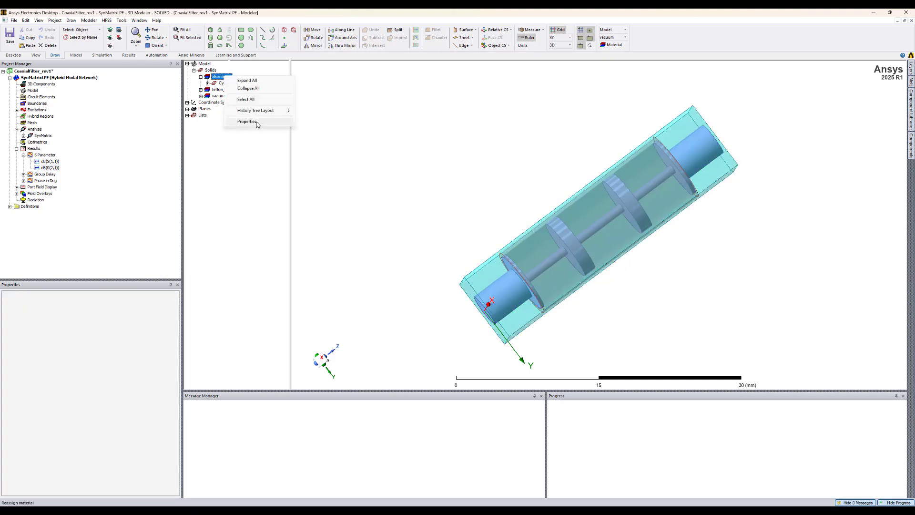
{"action": "left_click", "coordinate": [257, 122]}
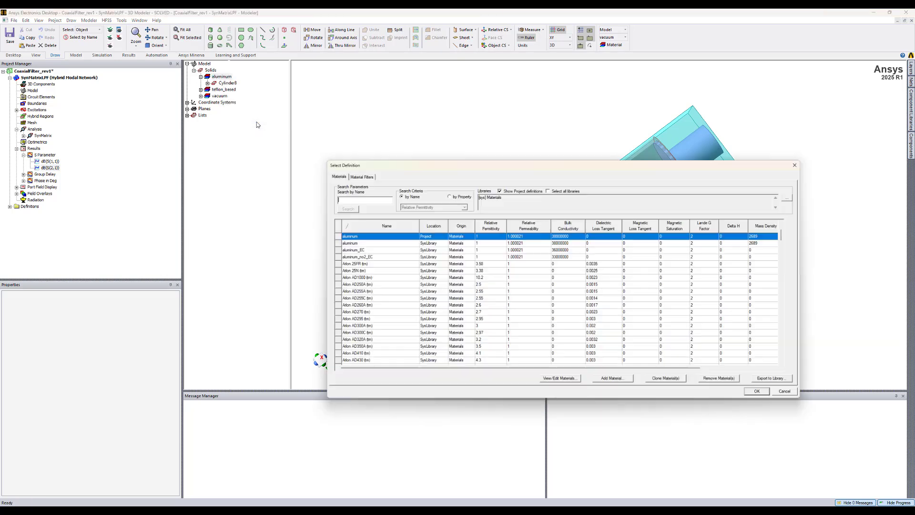
{"action": "left_click", "coordinate": [553, 382]}
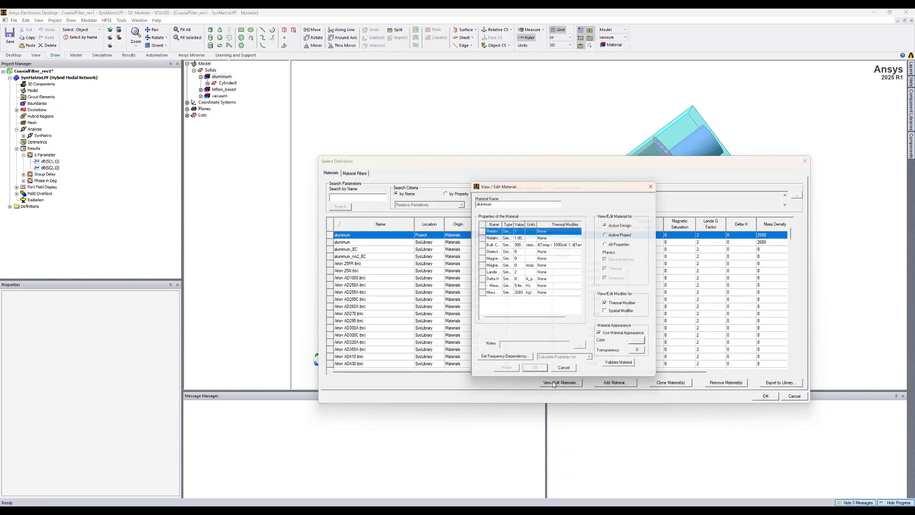
{"action": "left_click", "coordinate": [608, 306]}
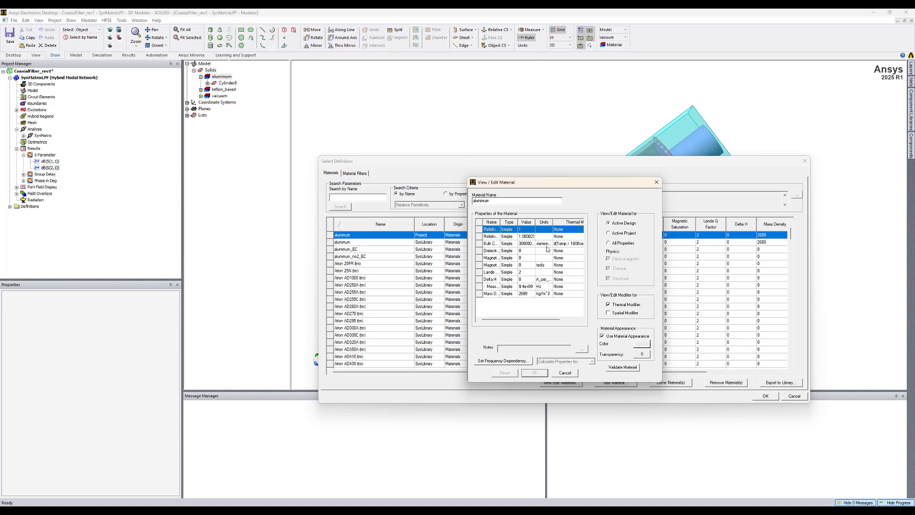
Step: Edit the bulk conductivity thermal modifier, checking quadratic form before keeping the expression form
{"action": "left_click", "coordinate": [561, 245]}
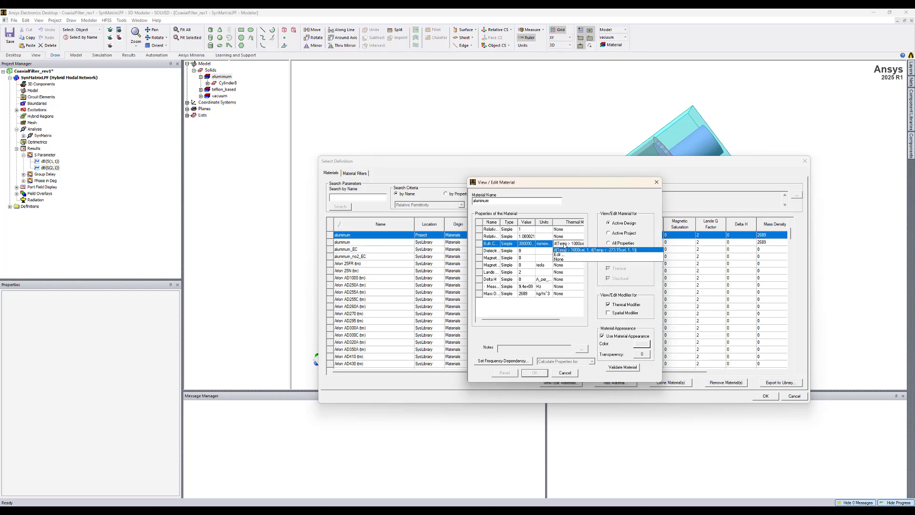
{"action": "left_click", "coordinate": [563, 255]}
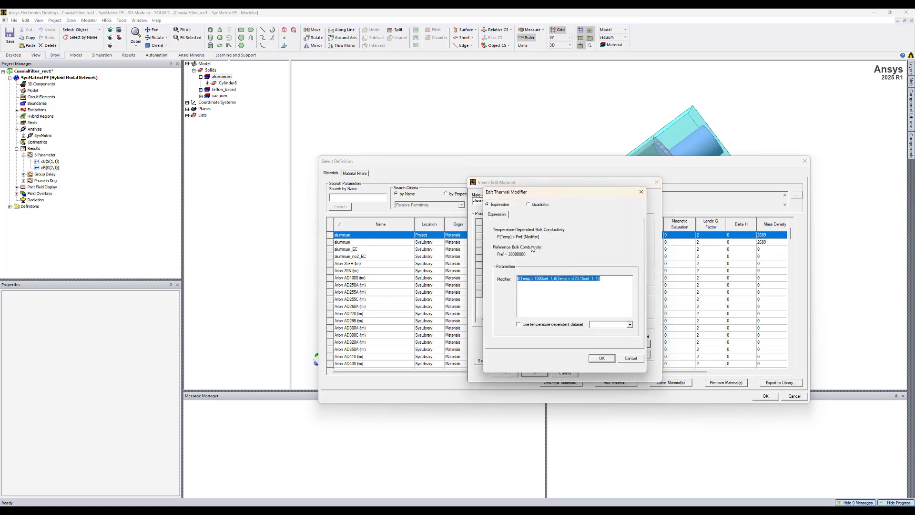
{"action": "left_click", "coordinate": [543, 278]}
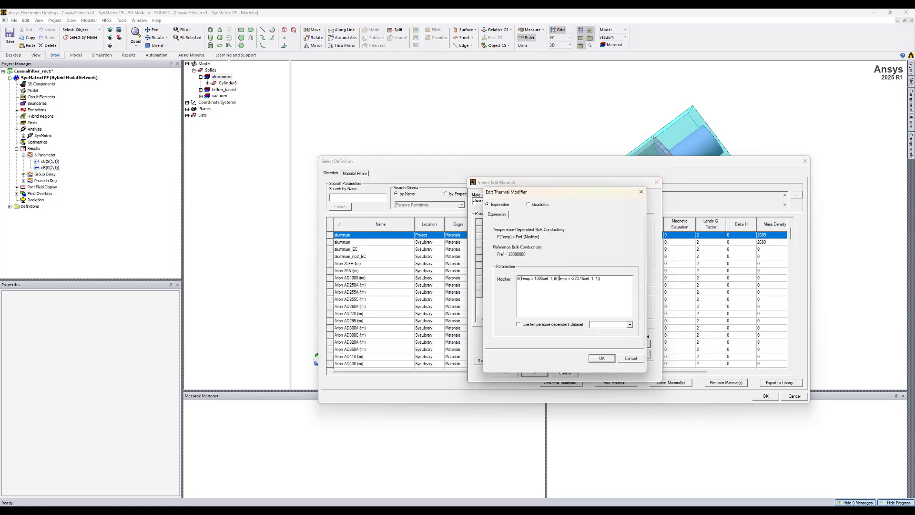
{"action": "left_click_drag", "start_coordinate": [558, 278], "coordinate": [581, 280]}
{"action": "left_click", "coordinate": [581, 279]}
{"action": "left_click", "coordinate": [528, 204]}
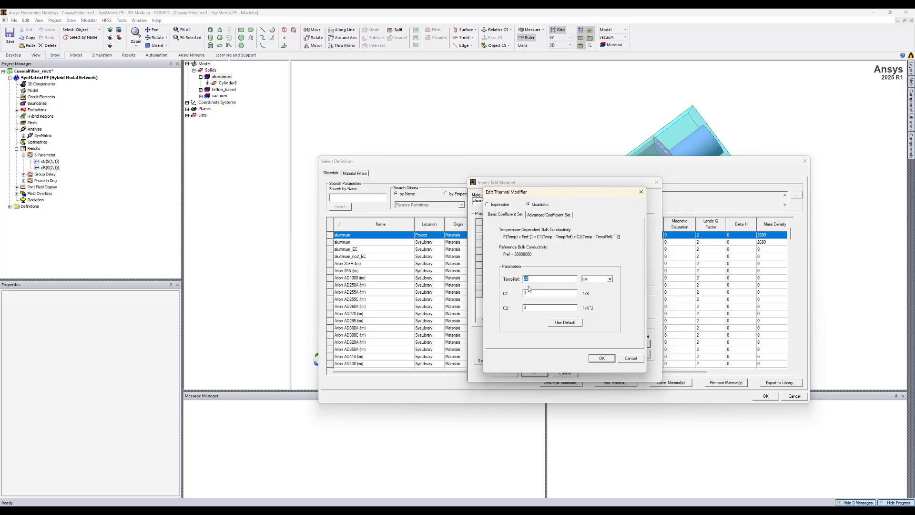
{"action": "left_click", "coordinate": [546, 215]}
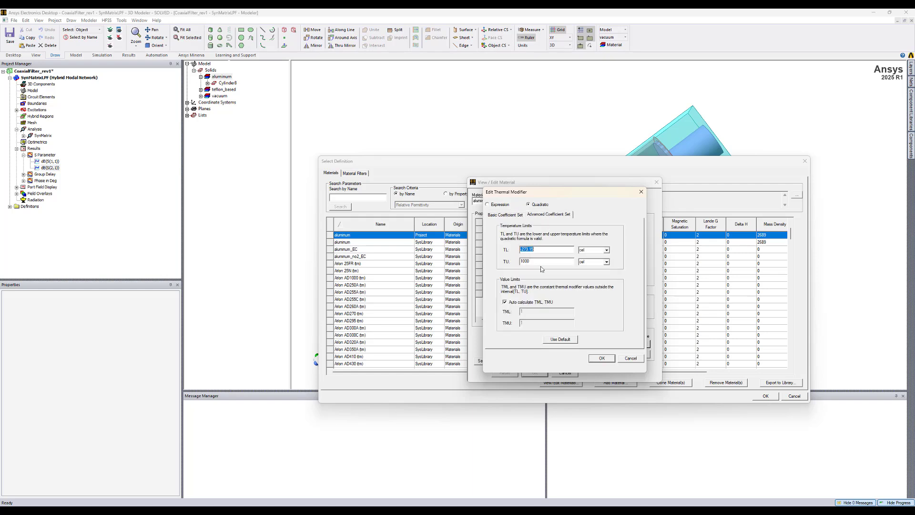
{"action": "left_click", "coordinate": [512, 215]}
{"action": "left_click", "coordinate": [503, 206]}
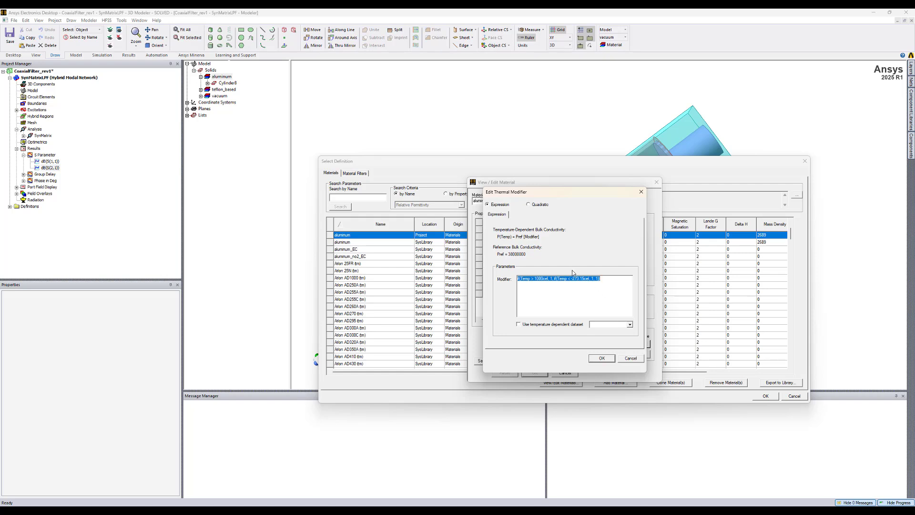
Step: Accept the bulk conductivity modifier and apply the aluminum material changes
{"action": "left_click", "coordinate": [641, 191]}
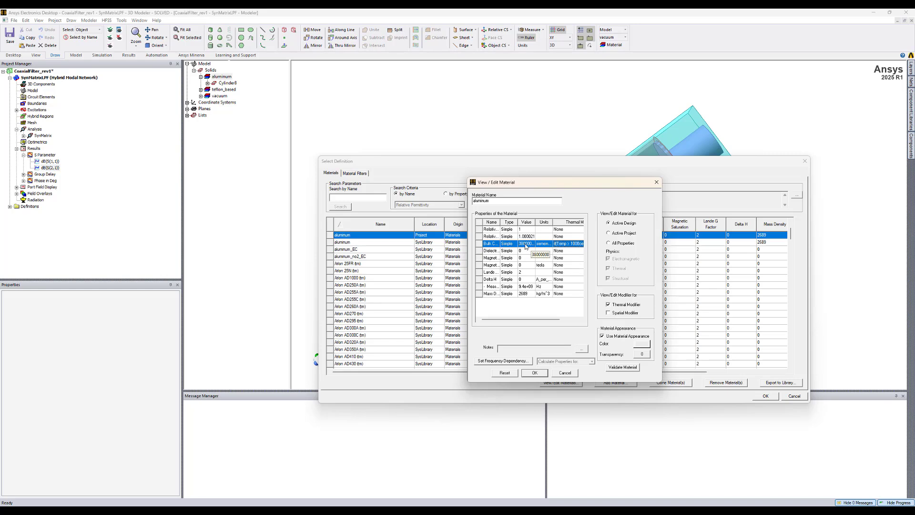
{"action": "left_click", "coordinate": [535, 372]}
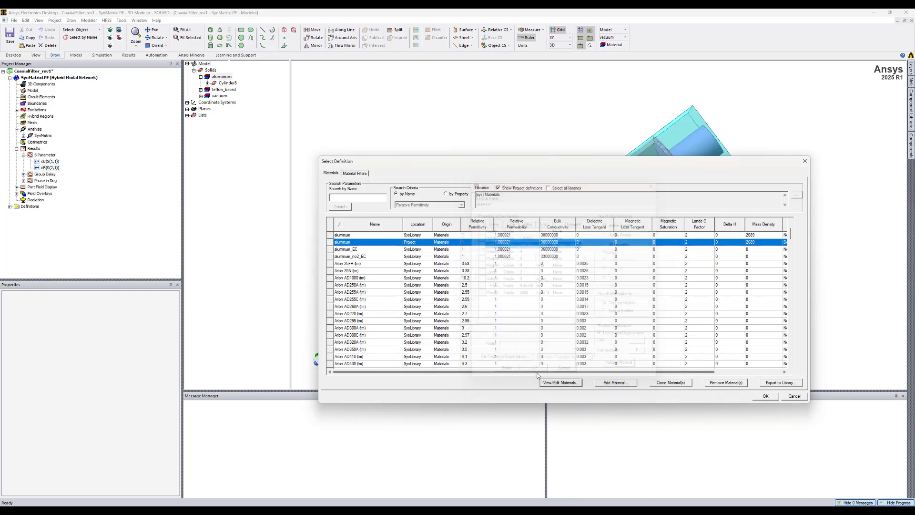
{"action": "left_click", "coordinate": [760, 397]}
Step: Expand the teflon_based group, select Outer_die, and rotate the model end-on
{"action": "left_click", "coordinate": [200, 90]}
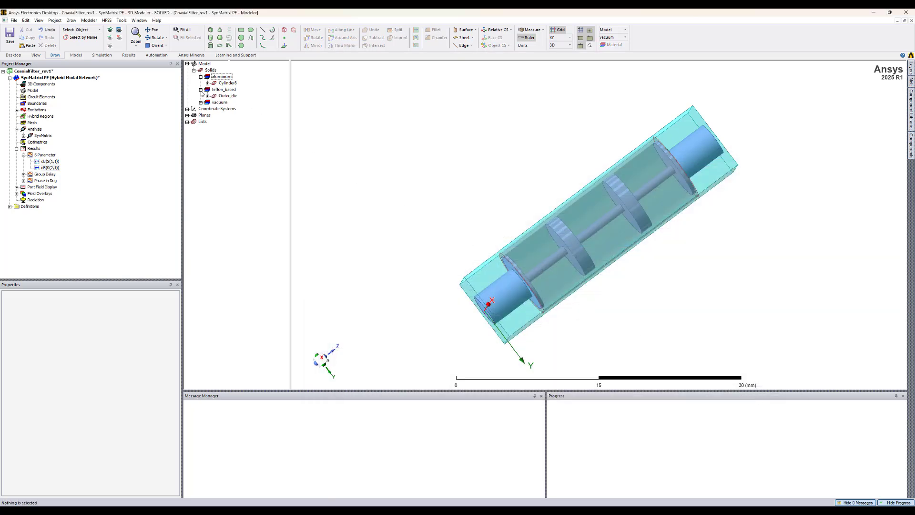
{"action": "left_click", "coordinate": [226, 95]}
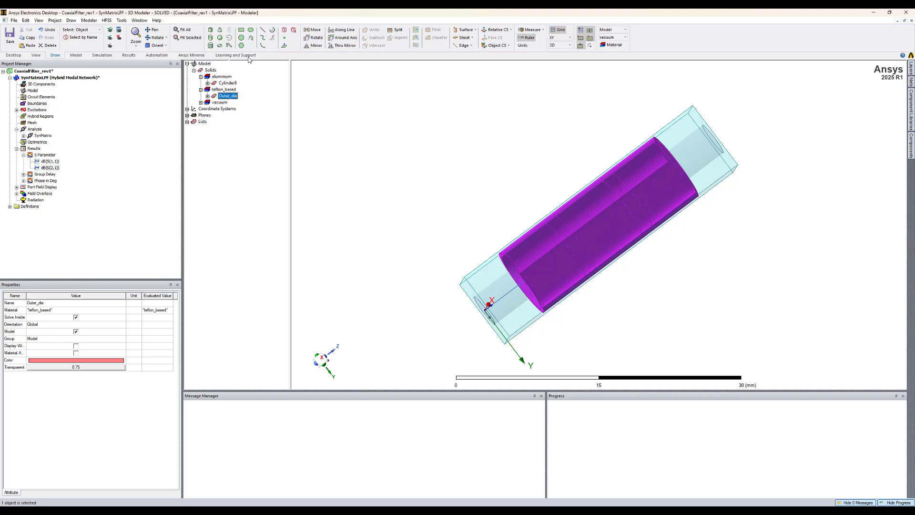
{"action": "left_click", "coordinate": [156, 37]}
{"action": "left_click_drag", "start_coordinate": [525, 287], "coordinate": [532, 253]}
Step: Open teflon_based in the material editor, widened to show full property names
{"action": "right_click", "coordinate": [228, 93]}
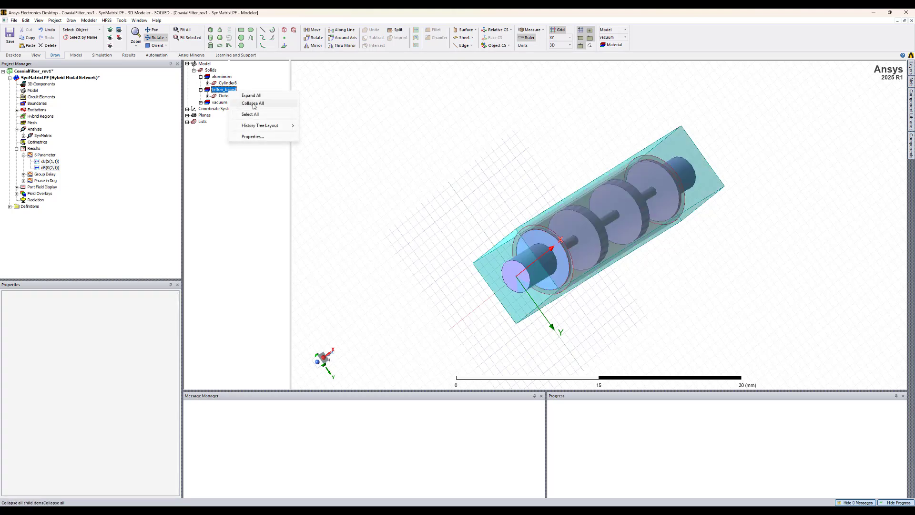
{"action": "left_click", "coordinate": [255, 137]}
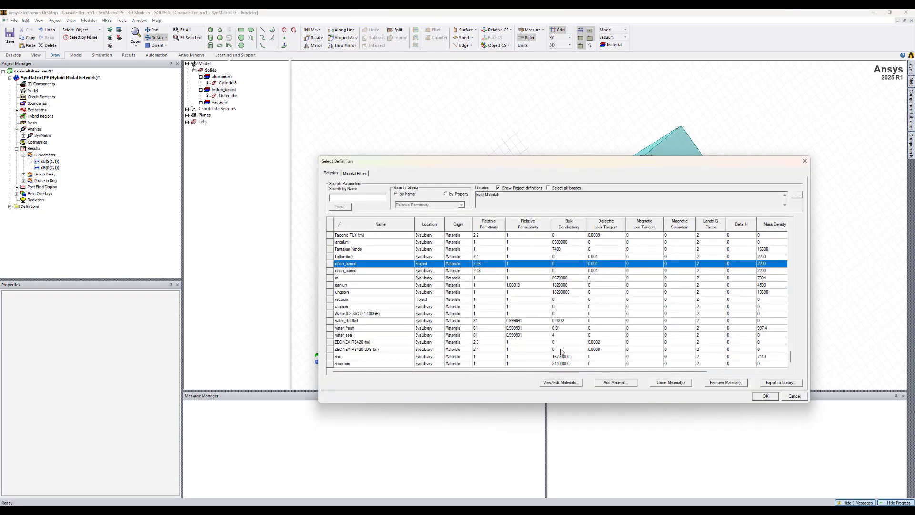
{"action": "left_click", "coordinate": [561, 382]}
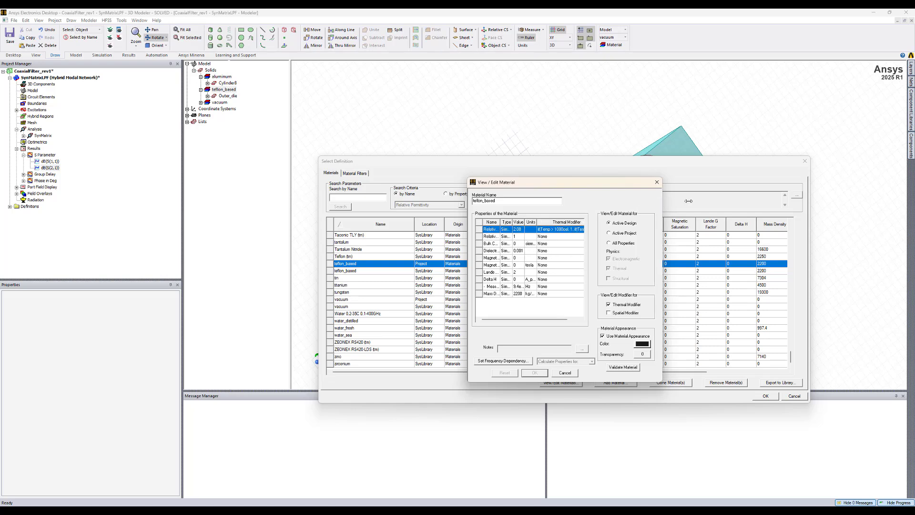
{"action": "left_click_drag", "start_coordinate": [661, 205], "coordinate": [753, 201]}
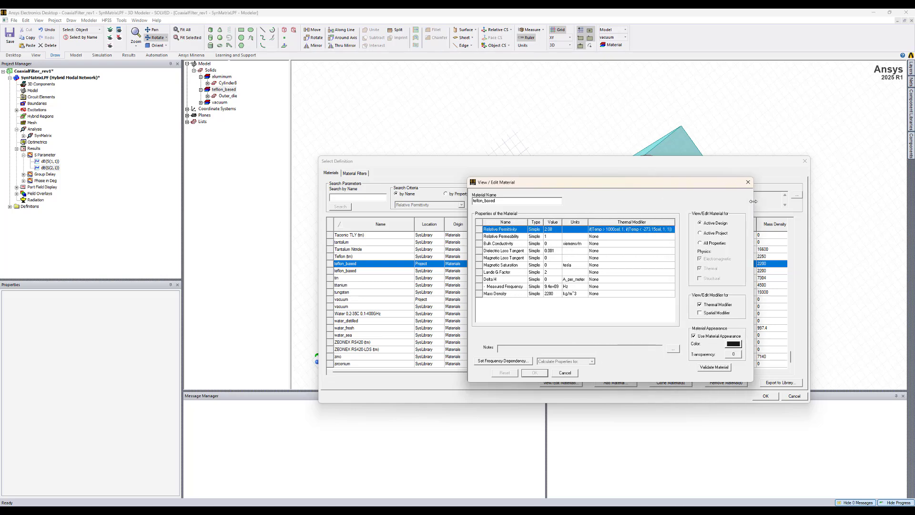
Step: Add a thermal modifier to the dielectric loss tangent and apply, accepting solution invalidation
{"action": "left_click", "coordinate": [622, 251]}
{"action": "left_click", "coordinate": [622, 251]}
{"action": "left_click", "coordinate": [612, 262]}
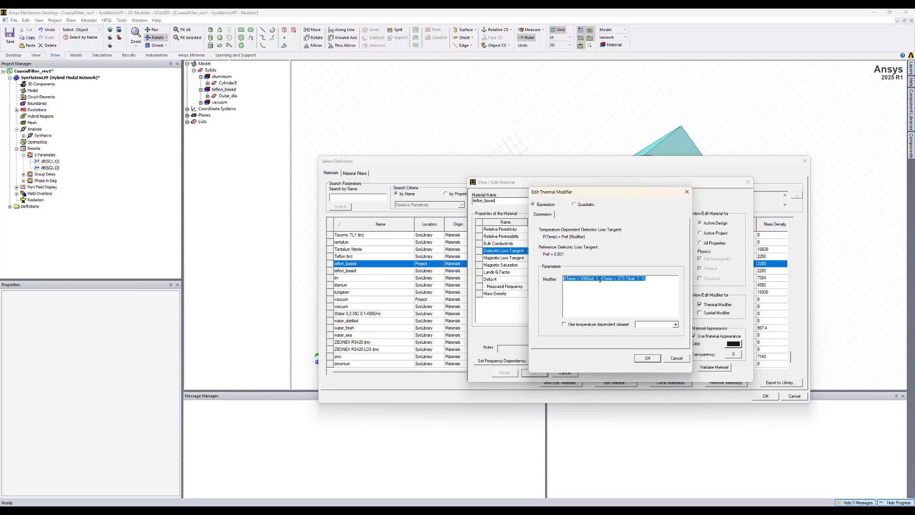
{"action": "left_click", "coordinate": [647, 359]}
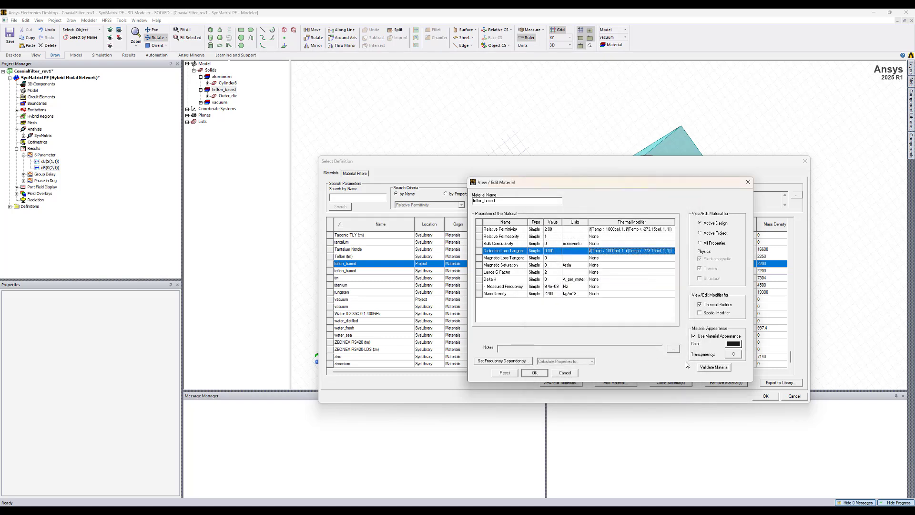
{"action": "left_click", "coordinate": [534, 372]}
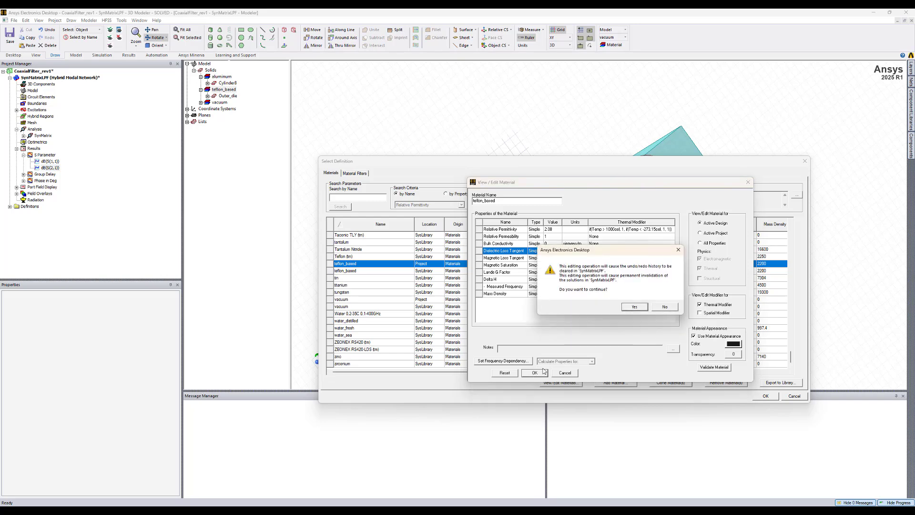
{"action": "left_click", "coordinate": [633, 310]}
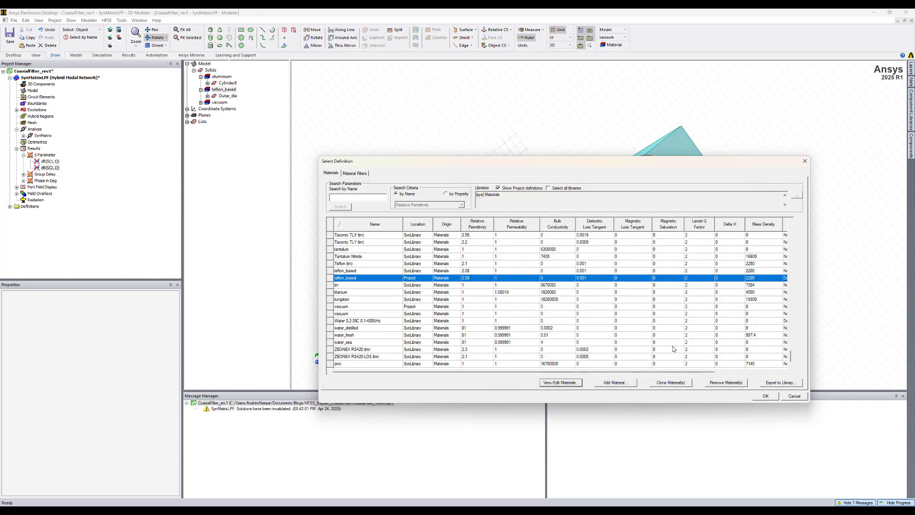
Step: Close the material definitions list and clear the project messages
{"action": "left_click", "coordinate": [762, 397]}
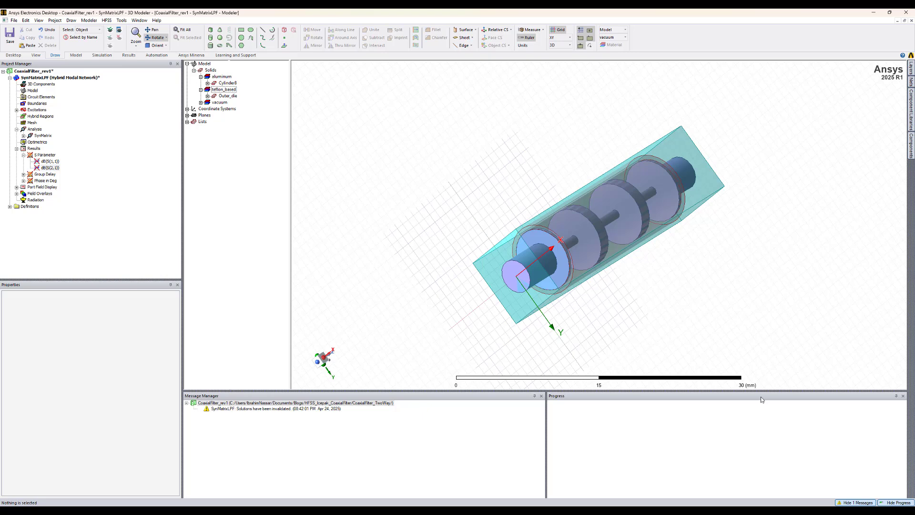
{"action": "right_click", "coordinate": [374, 404]}
{"action": "left_click", "coordinate": [379, 410]}
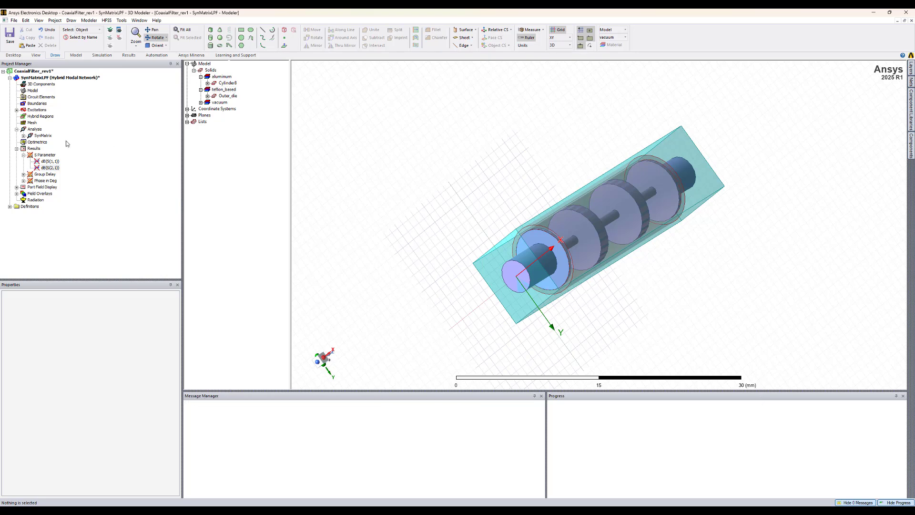
Step: Enable temperature dependence and feedback in Set Object Temperature, keeping Cylinder8 and Outer_die at 22 cel
{"action": "right_click", "coordinate": [43, 78]}
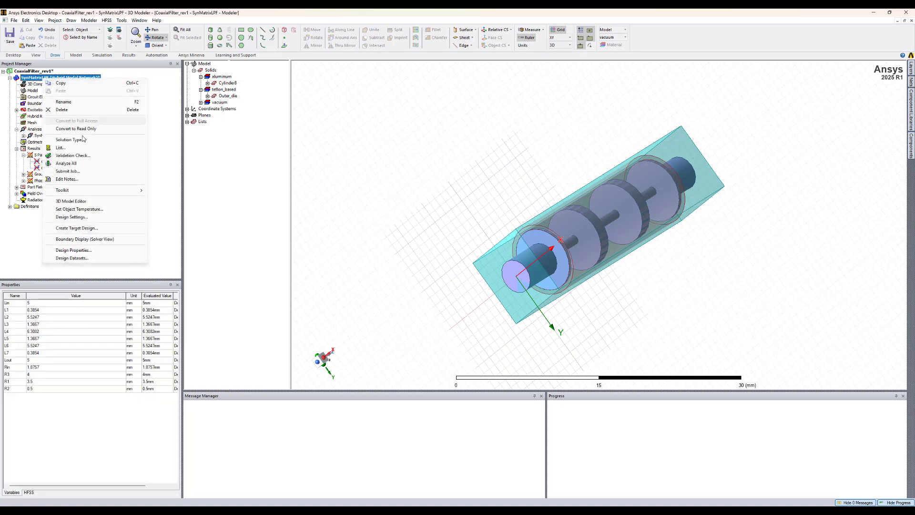
{"action": "left_click", "coordinate": [78, 209]}
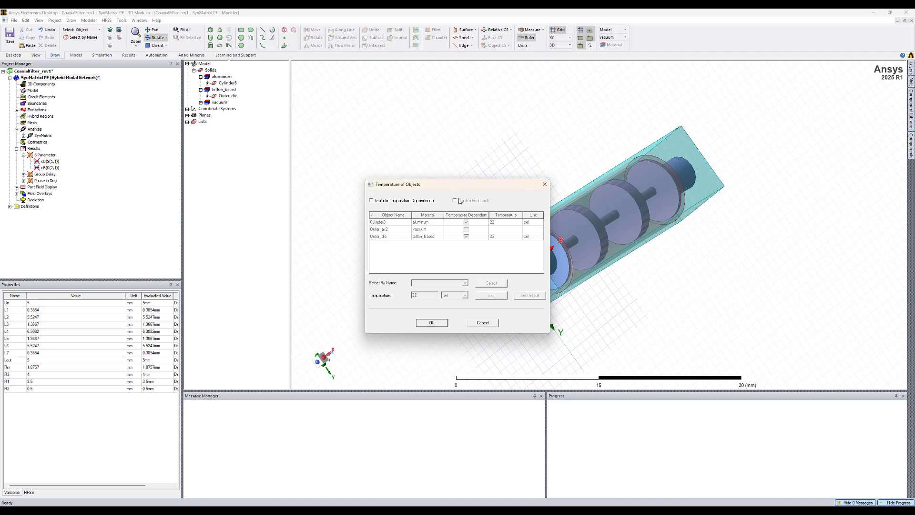
{"action": "left_click", "coordinate": [371, 201]}
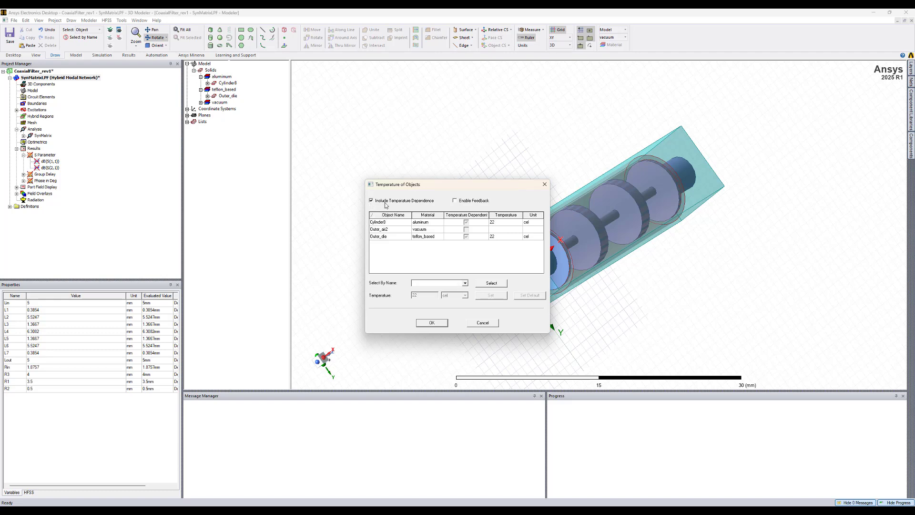
{"action": "left_click", "coordinate": [455, 201]}
{"action": "double_click", "coordinate": [506, 223]}
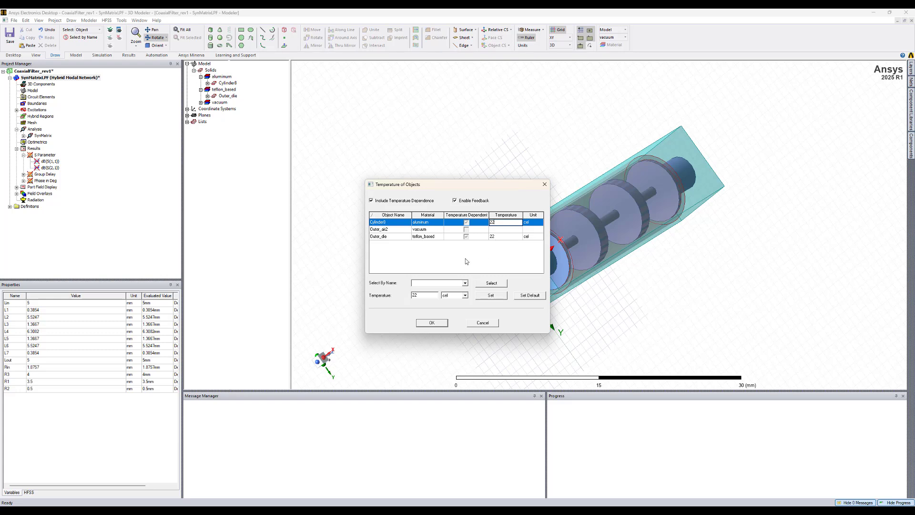
{"action": "left_click", "coordinate": [431, 323]}
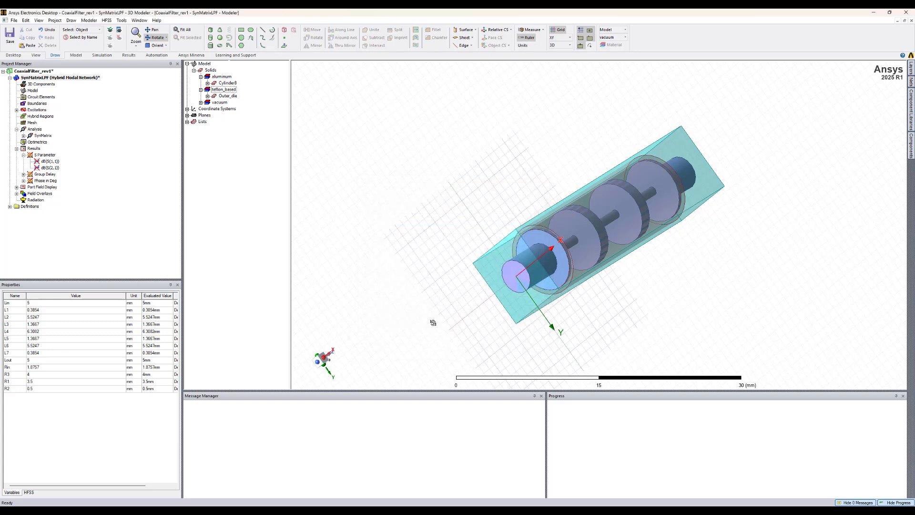
Step: Run Analyze All on SynMatrixLPF and check the S Parameter plot before returning to the model
{"action": "right_click", "coordinate": [40, 79]}
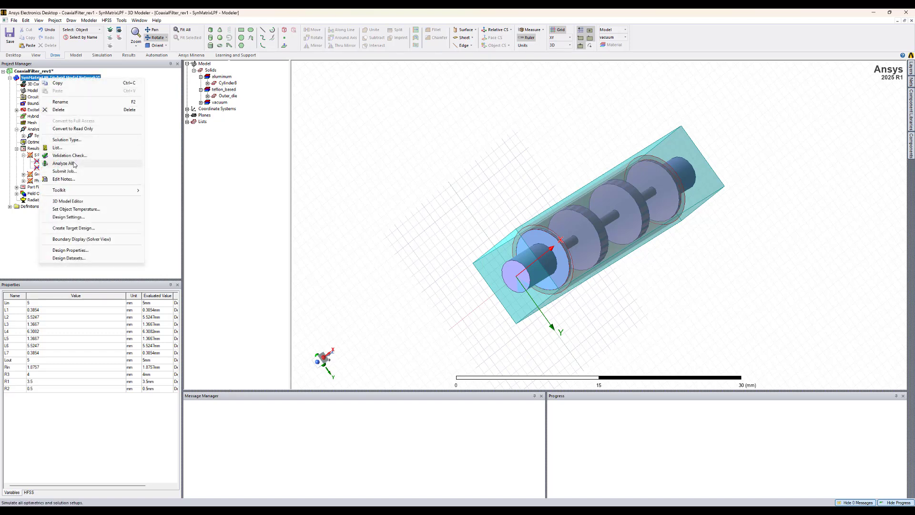
{"action": "left_click", "coordinate": [259, 117]}
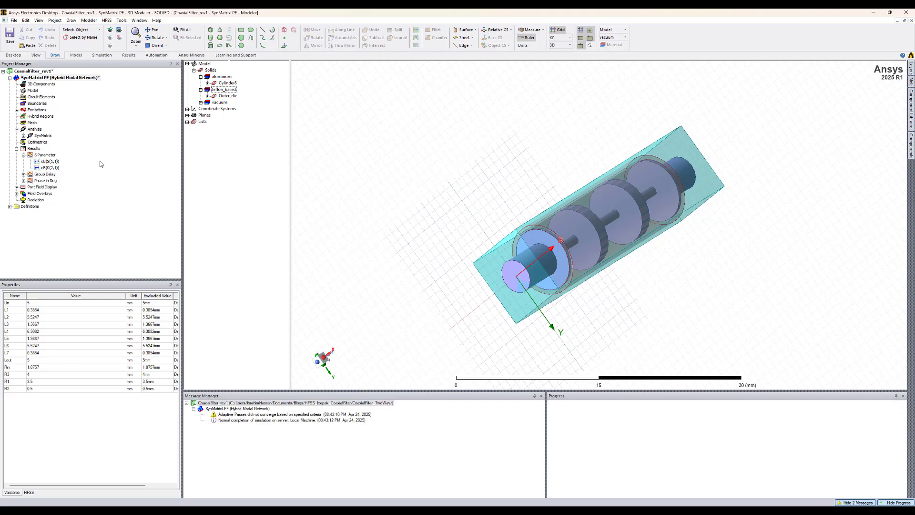
{"action": "double_click", "coordinate": [41, 155]}
{"action": "double_click", "coordinate": [43, 77]}
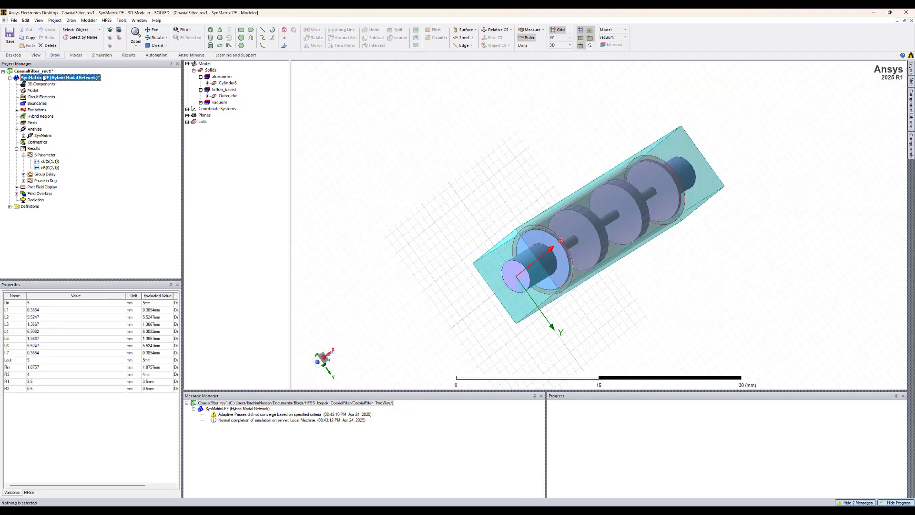
Step: Bring up the Fields Calculator from the HFSS Fields menu
{"action": "left_click", "coordinate": [108, 21]}
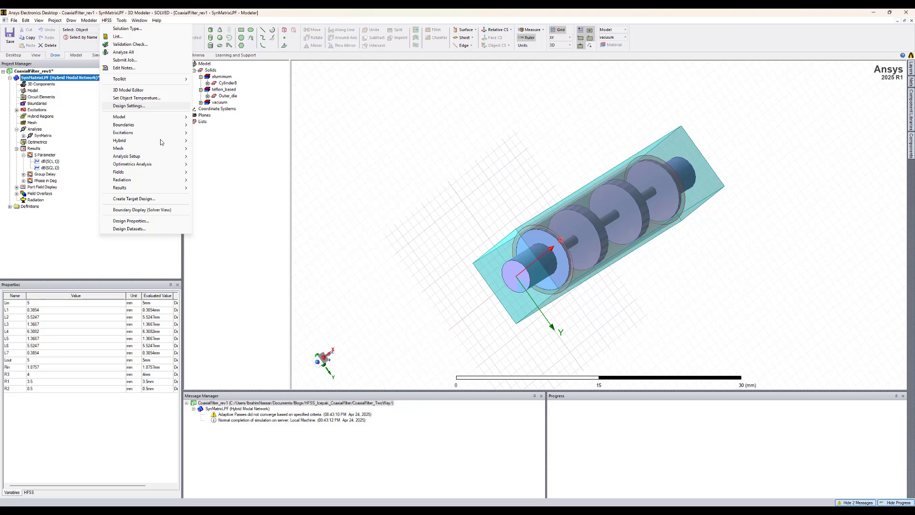
{"action": "mouse_move", "coordinate": [122, 172]}
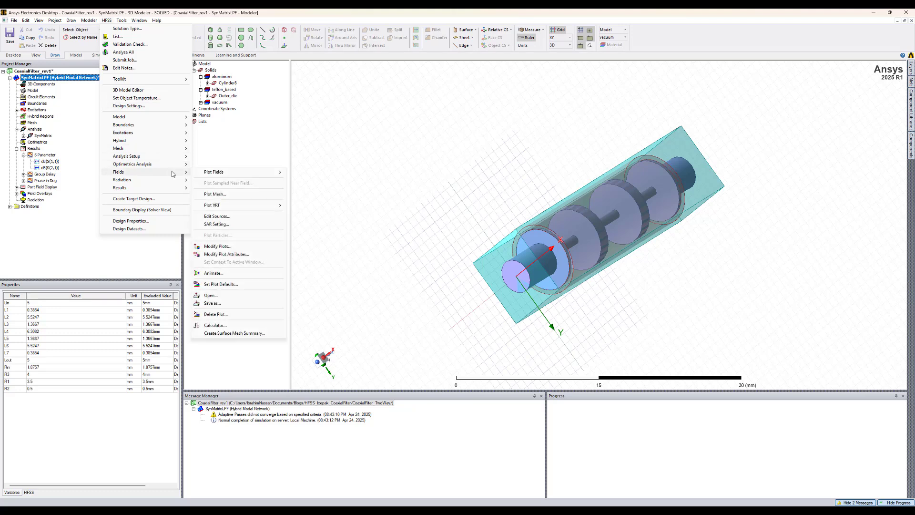
{"action": "left_click", "coordinate": [215, 325]}
Step: Integrate VolumeLossDensity over the Outer_die volume and evaluate the total
{"action": "left_click", "coordinate": [438, 231]}
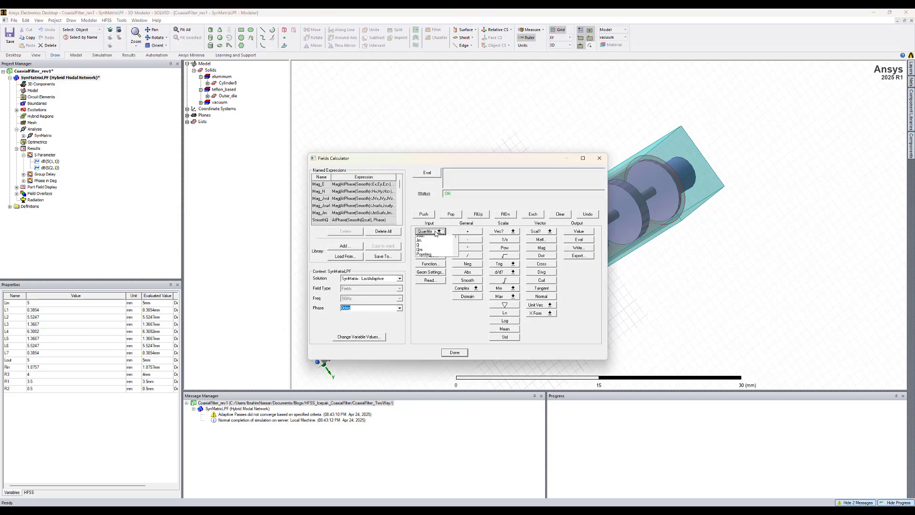
{"action": "scroll", "coordinate": [434, 259], "scroll_direction": "down", "scroll_amount": 3}
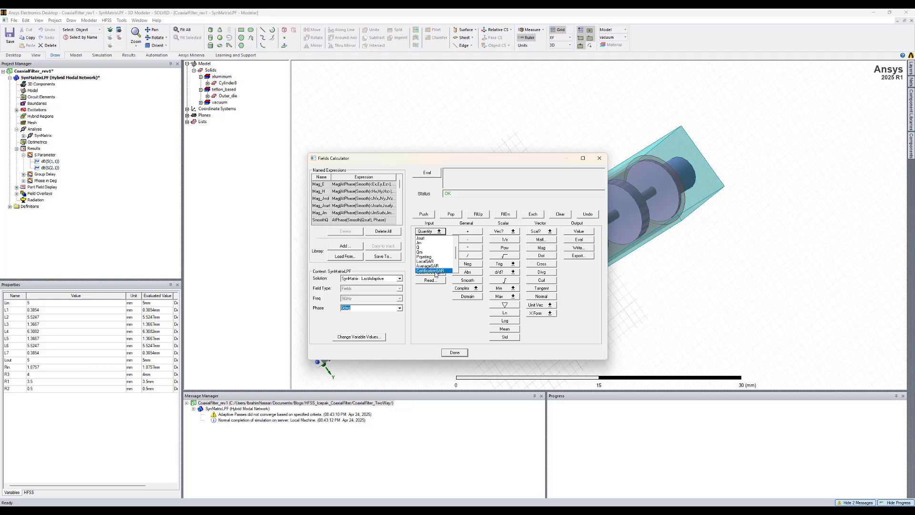
{"action": "scroll", "coordinate": [437, 266], "scroll_direction": "down", "scroll_amount": 1}
{"action": "left_click", "coordinate": [438, 266]}
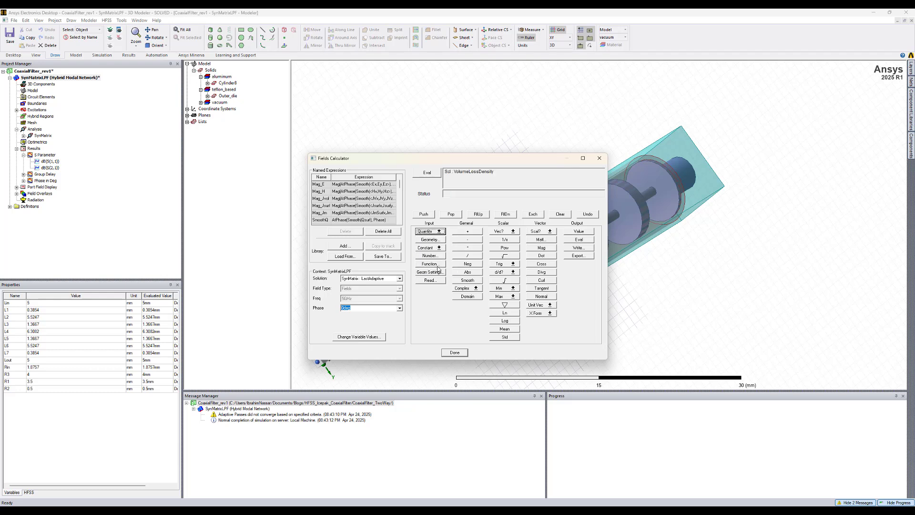
{"action": "left_click", "coordinate": [431, 239]}
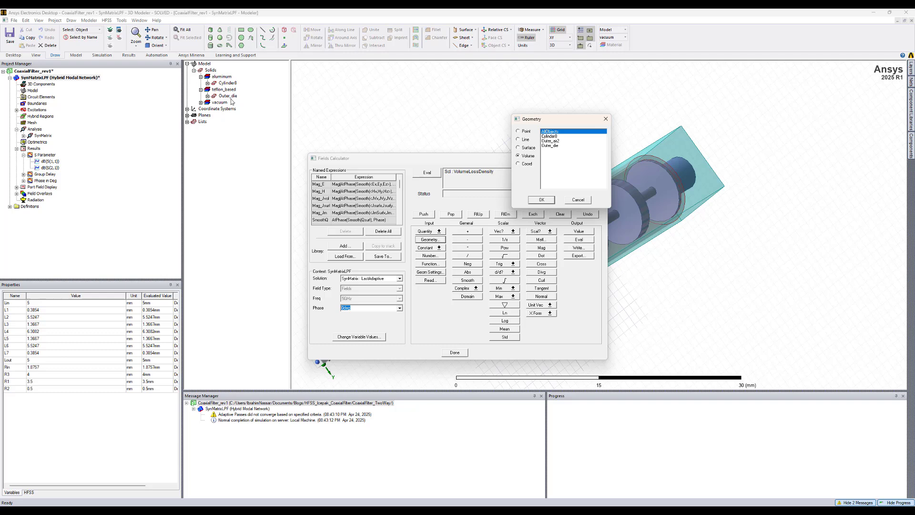
{"action": "left_click", "coordinate": [550, 145]}
{"action": "left_click", "coordinate": [542, 205]}
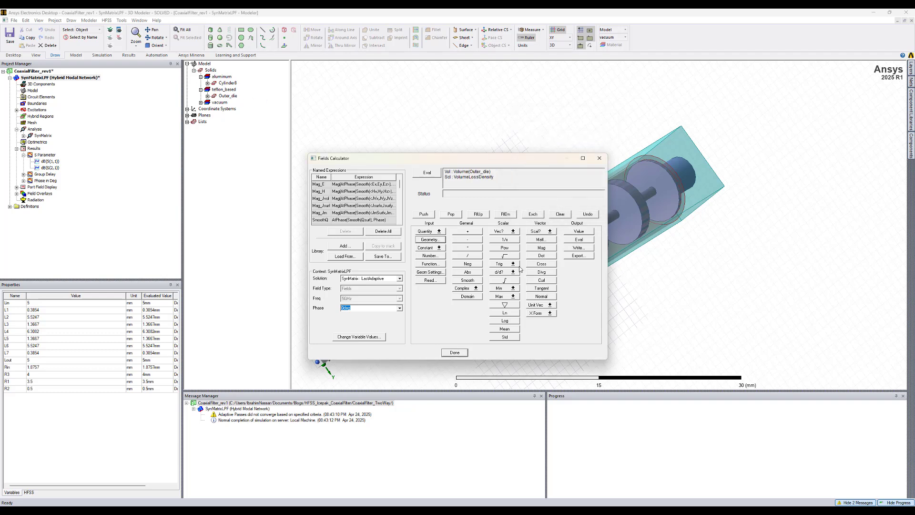
{"action": "left_click", "coordinate": [511, 282]}
{"action": "left_click", "coordinate": [578, 239]}
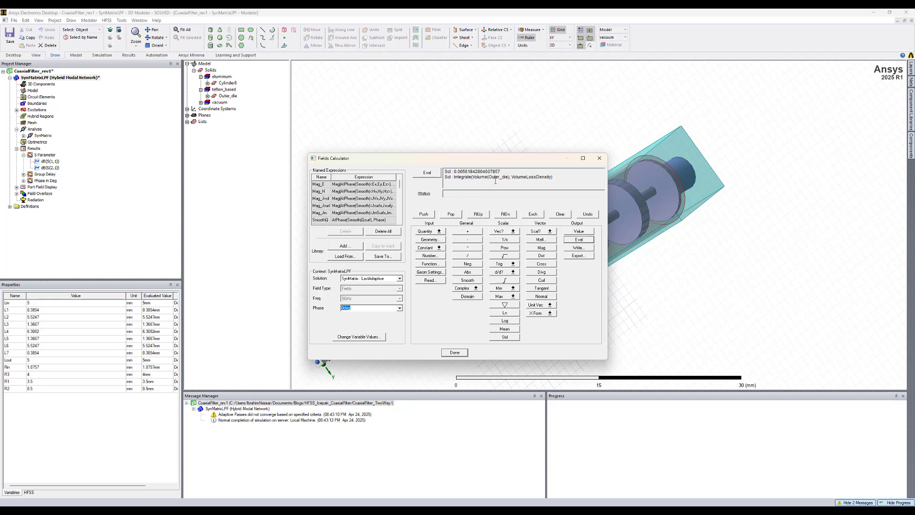
Step: Clear the stack, then integrate SurfaceLossDensity over Cylinder8's surface, evaluating about 0.0081
{"action": "left_click", "coordinate": [560, 214]}
{"action": "left_click", "coordinate": [439, 232]}
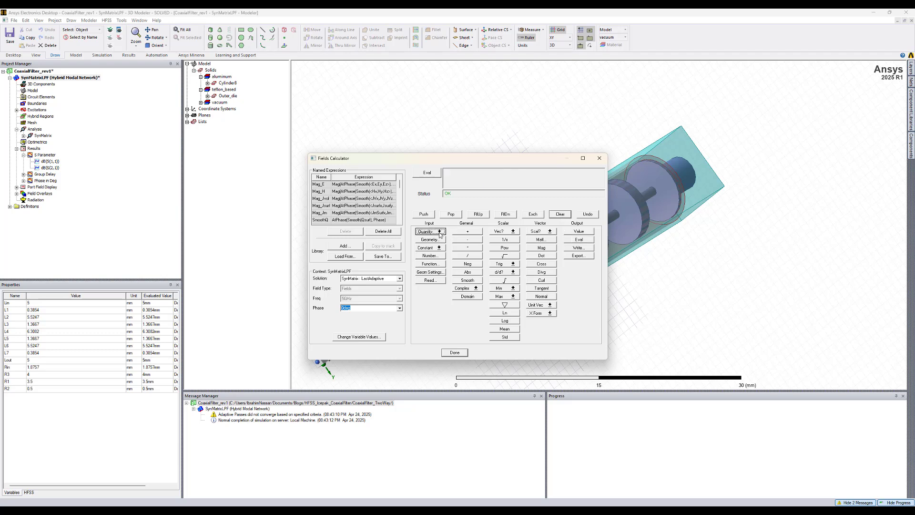
{"action": "left_click", "coordinate": [433, 251]}
{"action": "left_click", "coordinate": [430, 239]}
{"action": "left_click", "coordinate": [525, 150]}
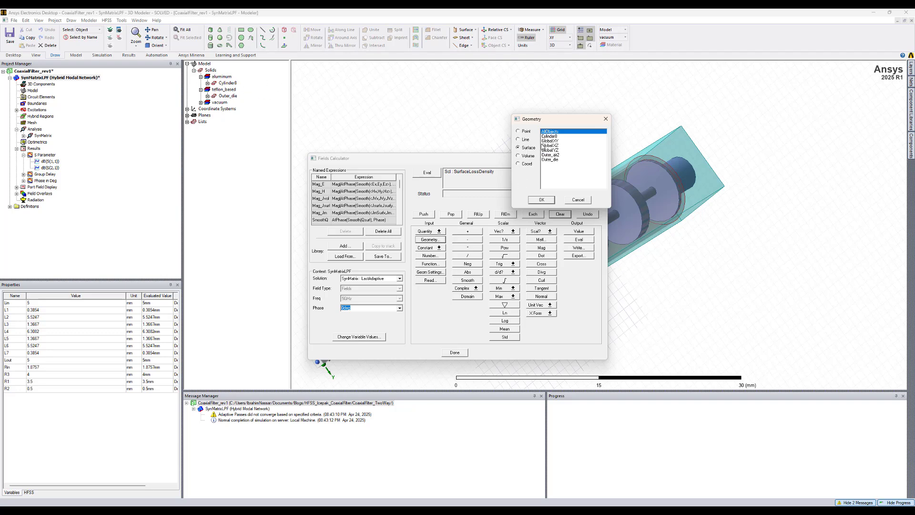
{"action": "left_click", "coordinate": [549, 136]}
{"action": "left_click", "coordinate": [541, 199]}
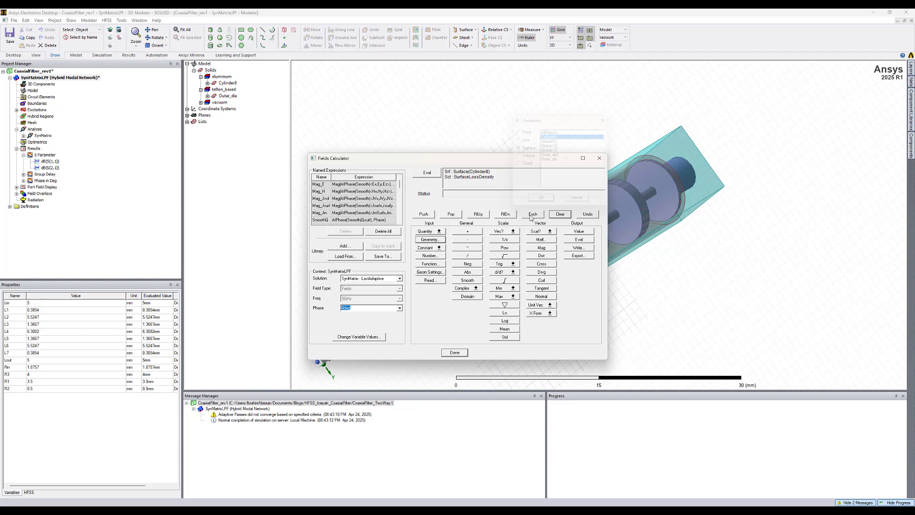
{"action": "left_click", "coordinate": [509, 281]}
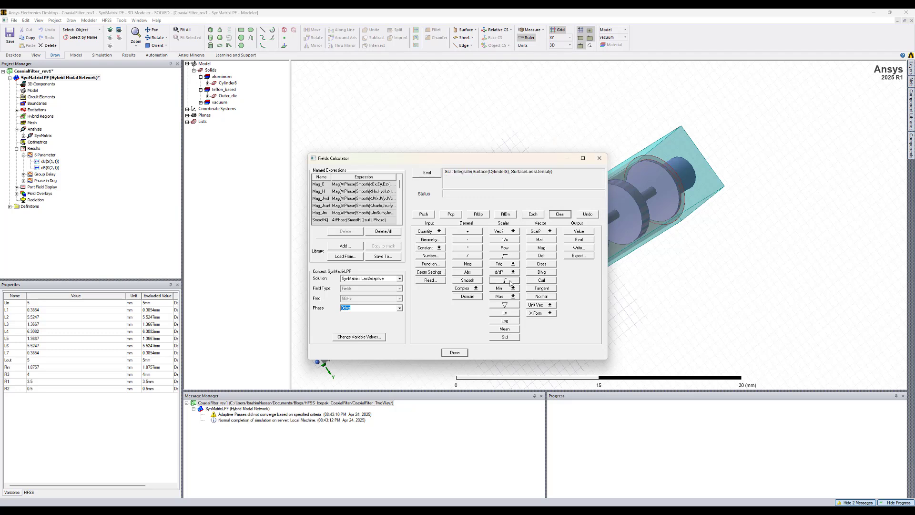
{"action": "left_click", "coordinate": [578, 239]}
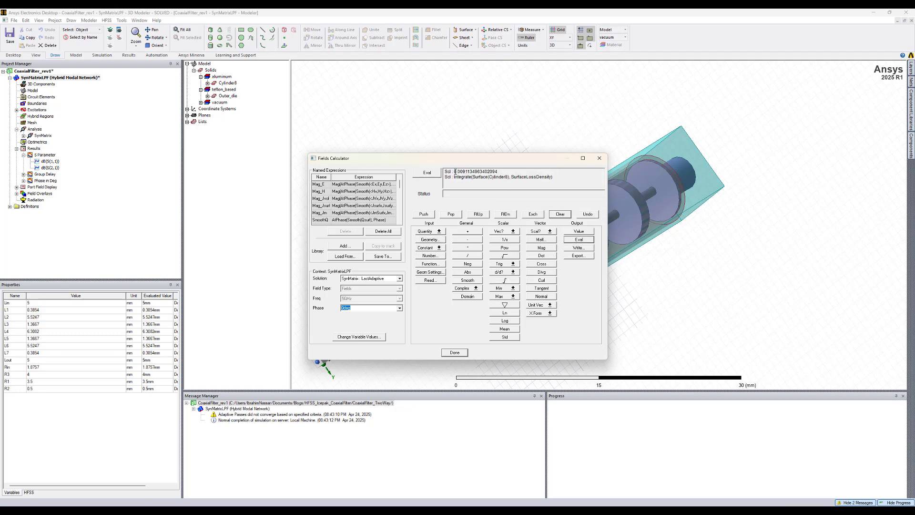
{"action": "left_click_drag", "start_coordinate": [453, 171], "coordinate": [508, 171]}
Step: Close the calculator and review port sources, leaving 1 W on port 1 and 0 W on port 2
{"action": "left_click", "coordinate": [455, 353]}
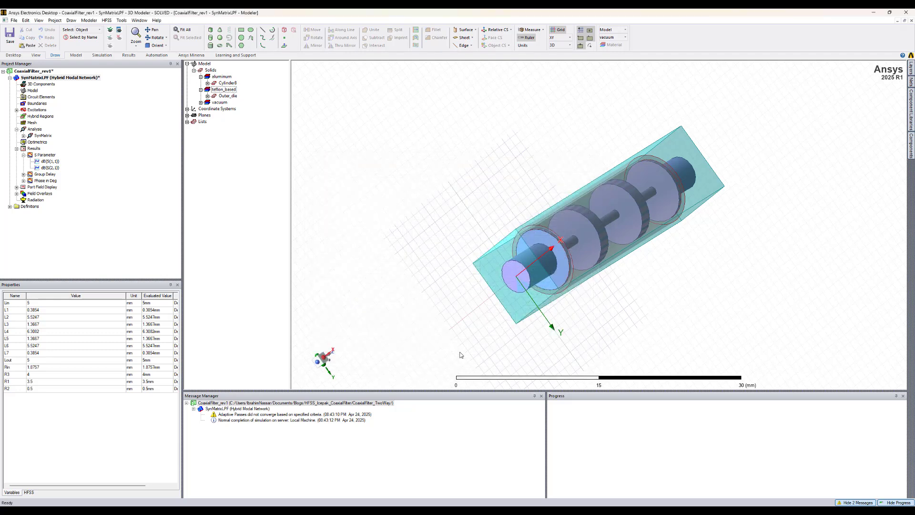
{"action": "right_click", "coordinate": [48, 195]}
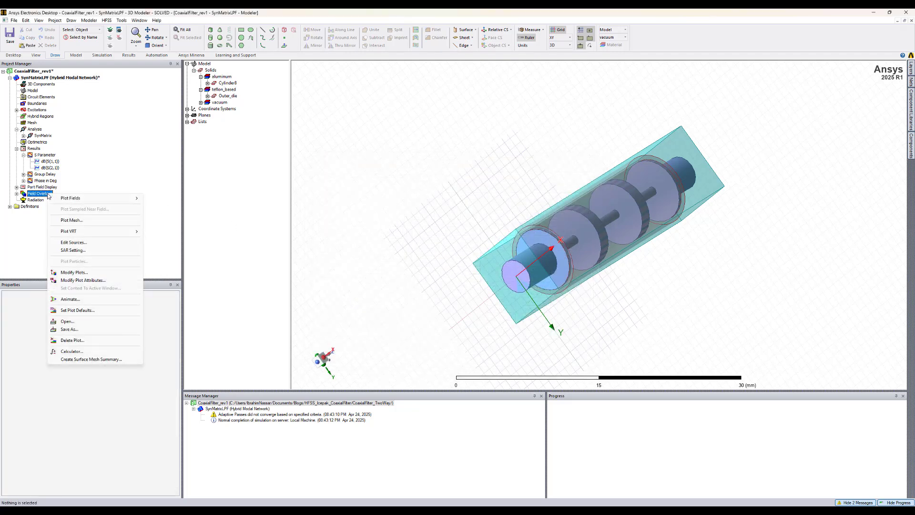
{"action": "left_click", "coordinate": [74, 242]}
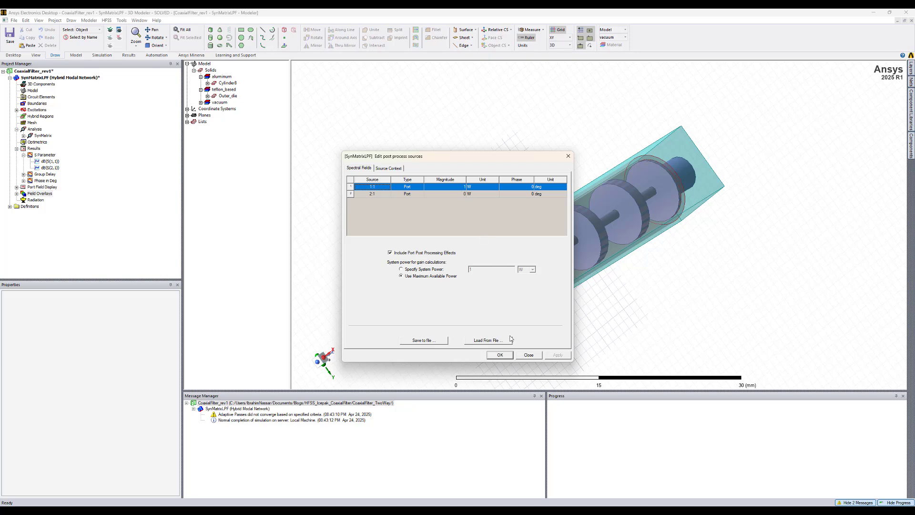
{"action": "left_click", "coordinate": [528, 355]}
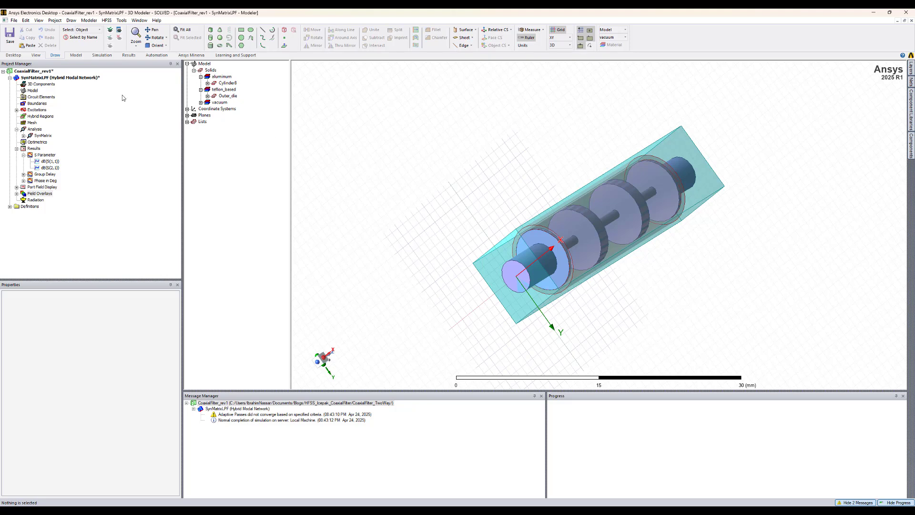
Step: Start a linked Icepak target design using the LastAdaptive source solution
{"action": "right_click", "coordinate": [51, 79]}
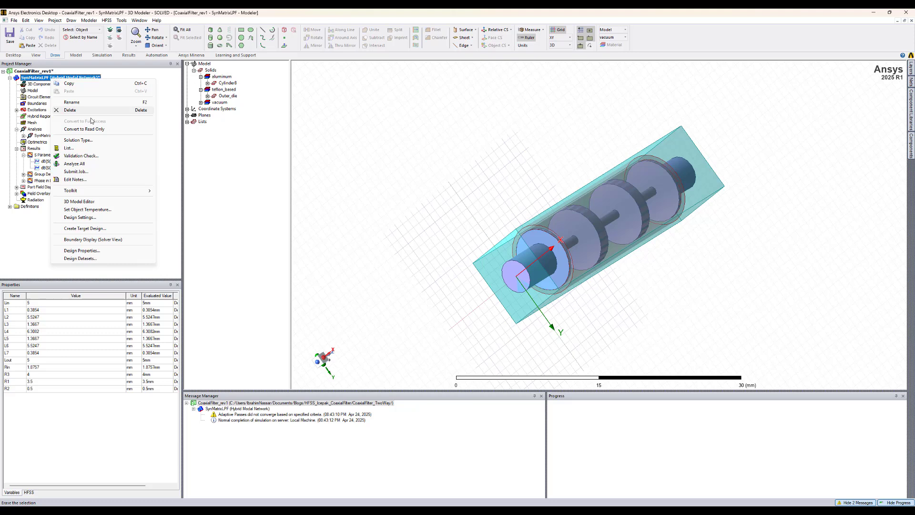
{"action": "left_click", "coordinate": [85, 228]}
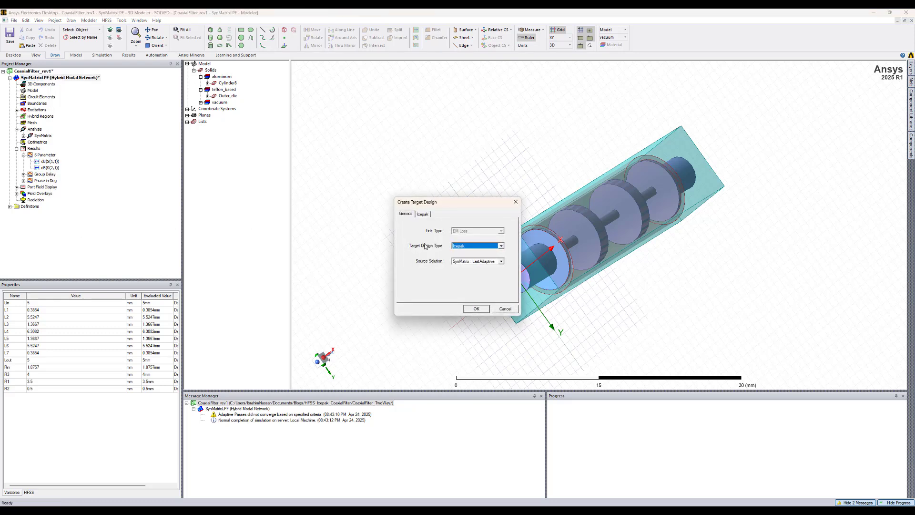
{"action": "left_click", "coordinate": [466, 246]}
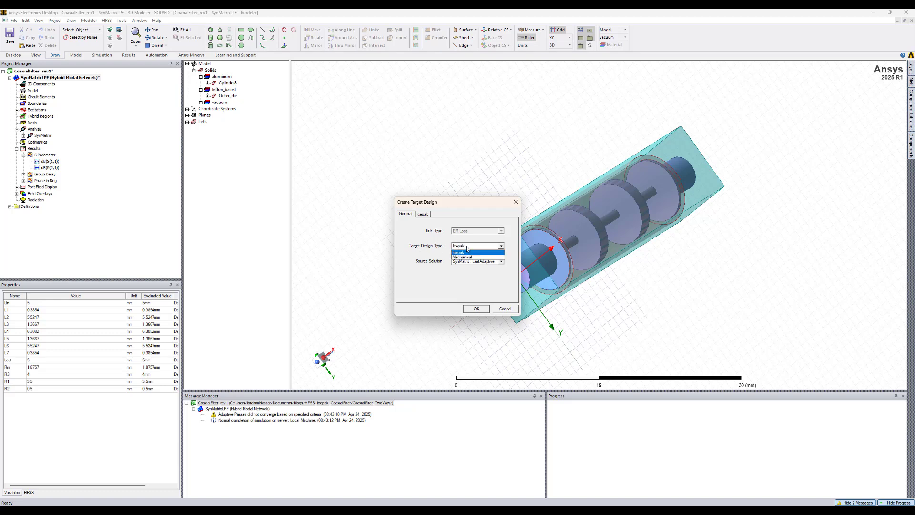
{"action": "left_click", "coordinate": [465, 253]}
{"action": "left_click", "coordinate": [466, 262]}
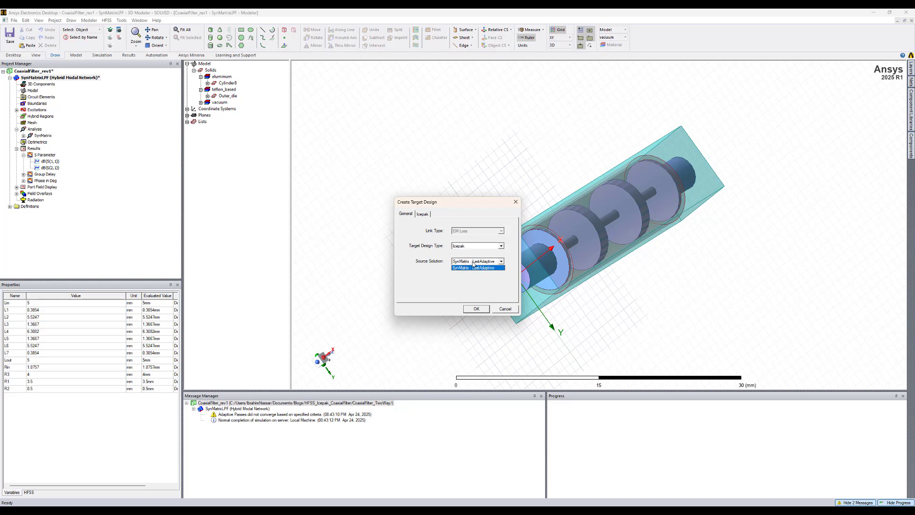
{"action": "left_click", "coordinate": [472, 267]}
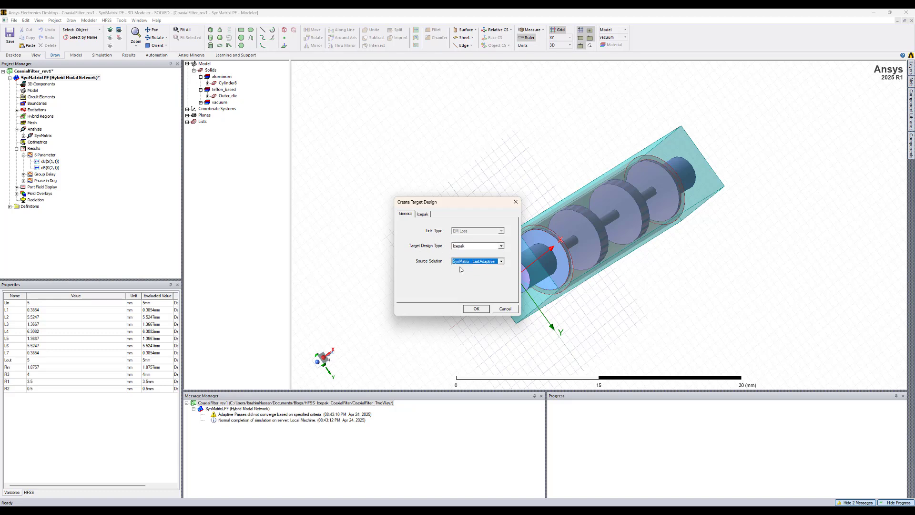
Step: Set forced convection at 1 m_per_sec flowing in +Z and create the Icepak design
{"action": "left_click", "coordinate": [422, 215]}
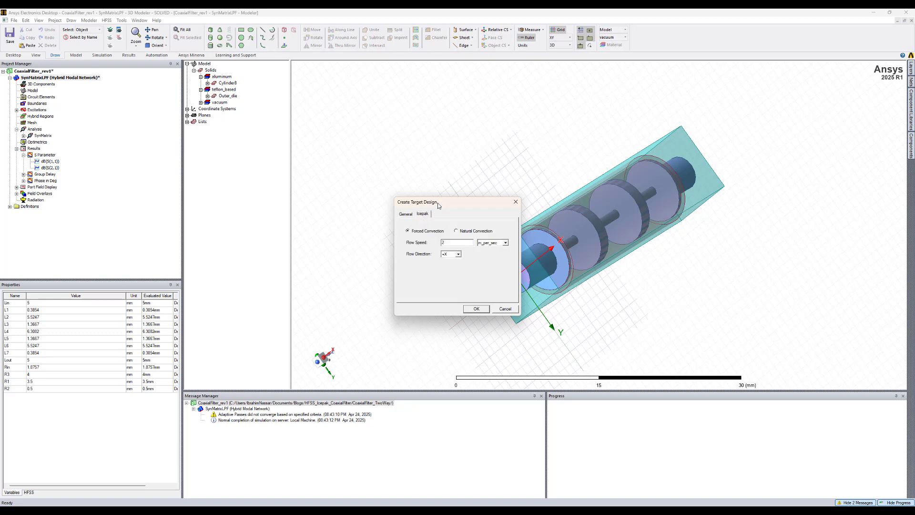
{"action": "left_click_drag", "start_coordinate": [438, 205], "coordinate": [358, 170]}
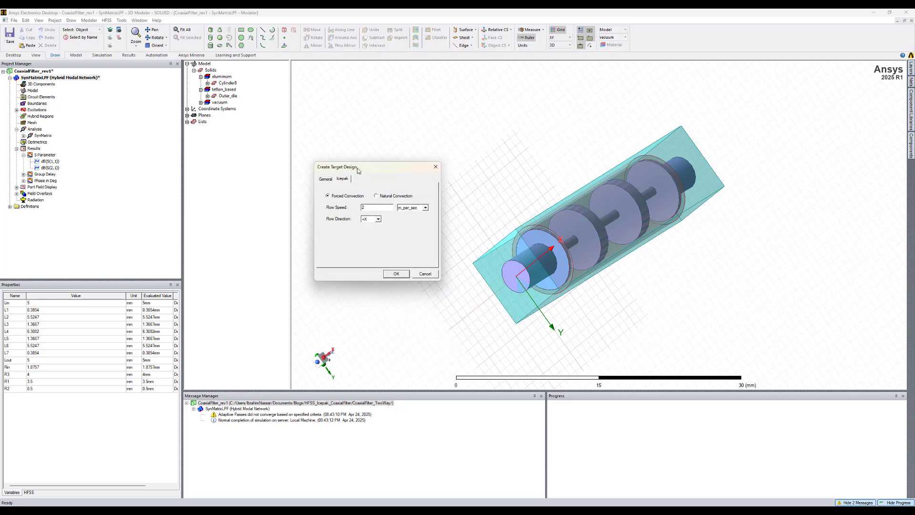
{"action": "double_click", "coordinate": [366, 207]}
{"action": "left_click", "coordinate": [369, 220]}
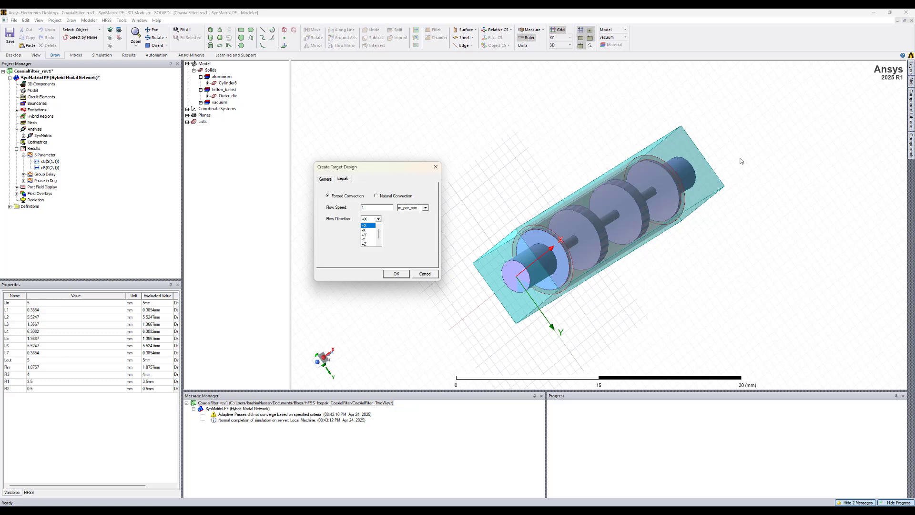
{"action": "left_click", "coordinate": [366, 243]}
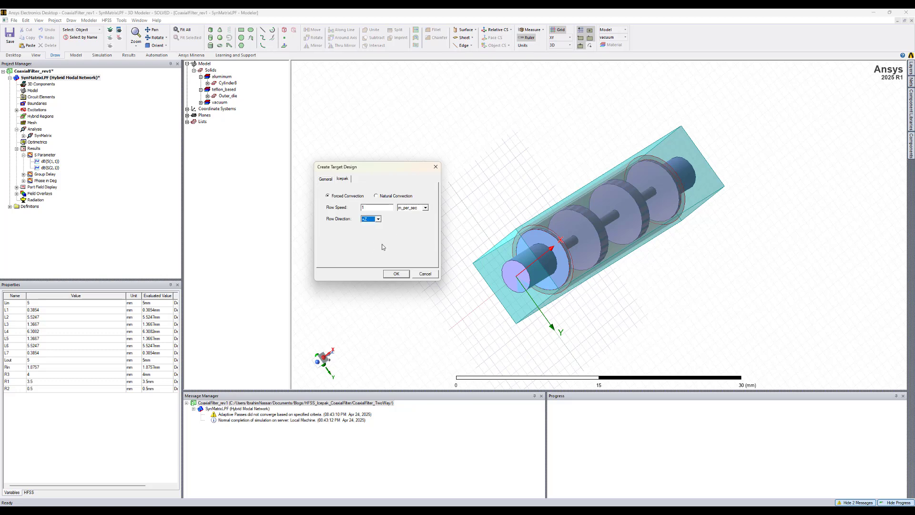
{"action": "left_click", "coordinate": [394, 274]}
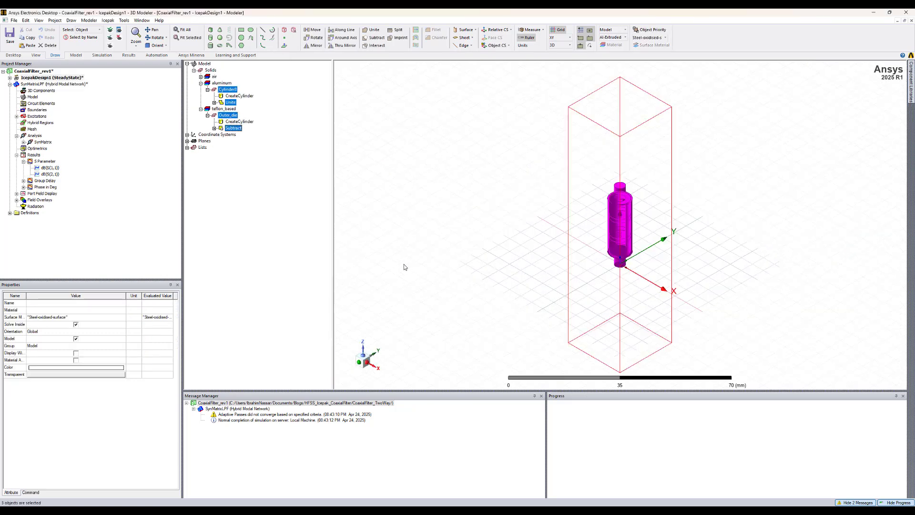
Step: Expand Thermal > EMLoss1 in IcepakDesign1 to view its surface and volume assignments
{"action": "left_click", "coordinate": [10, 78]}
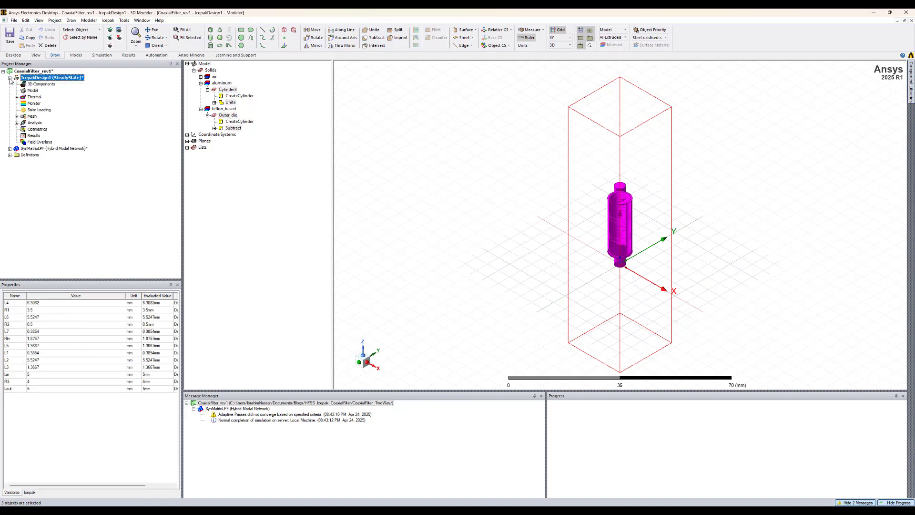
{"action": "left_click", "coordinate": [455, 123]}
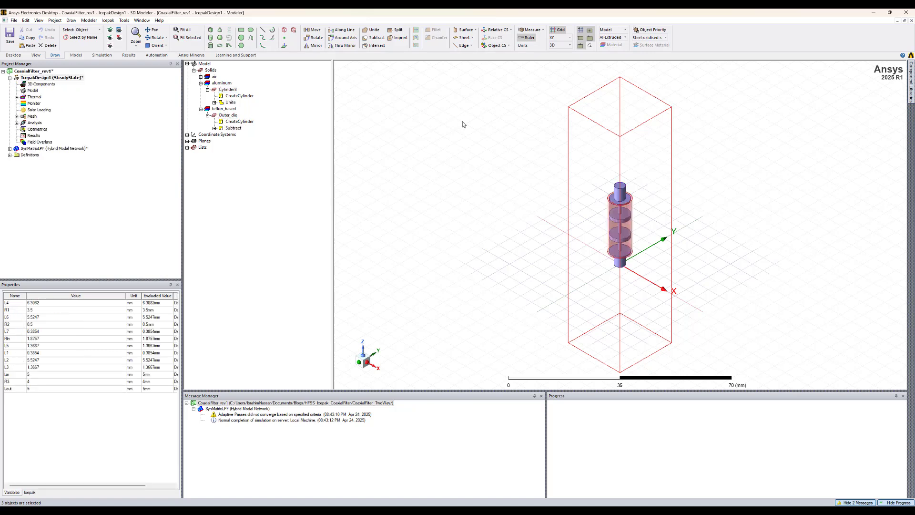
{"action": "left_click", "coordinate": [17, 97]}
{"action": "left_click", "coordinate": [23, 103]}
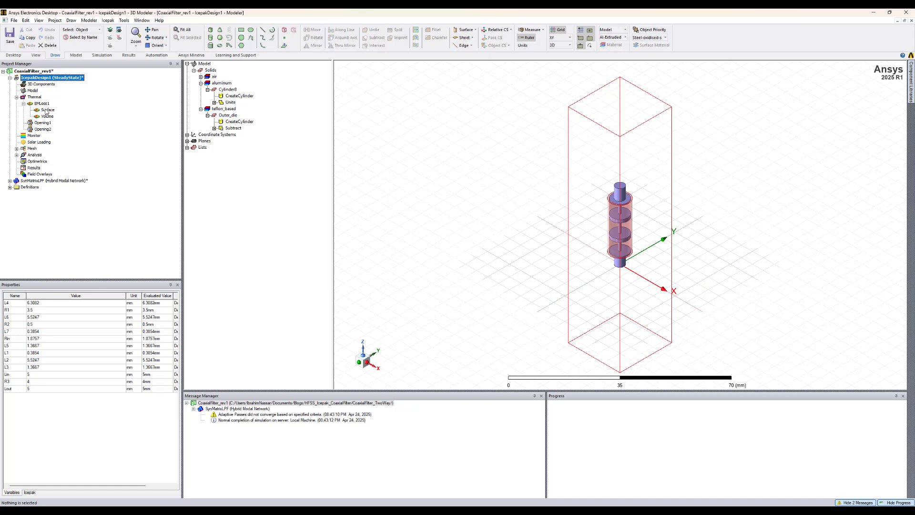
{"action": "left_click", "coordinate": [47, 110]}
{"action": "left_click", "coordinate": [47, 116]}
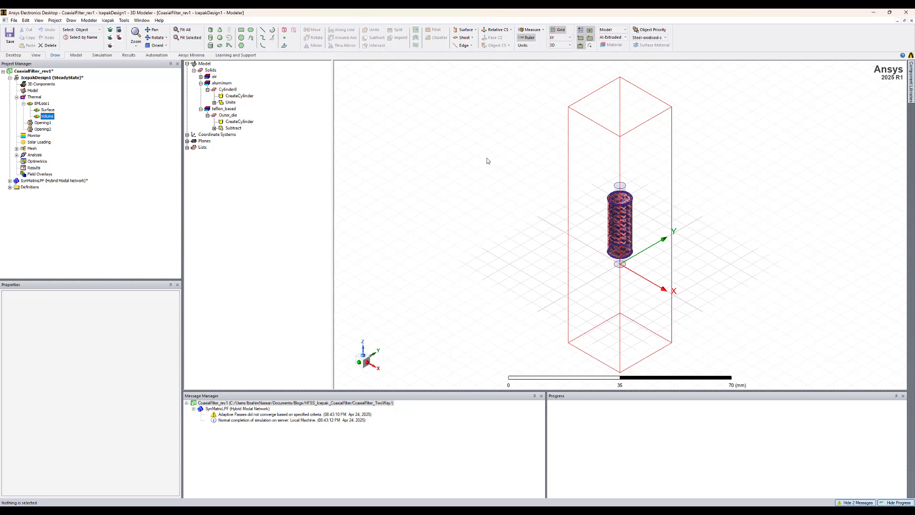
{"action": "left_click", "coordinate": [492, 199]}
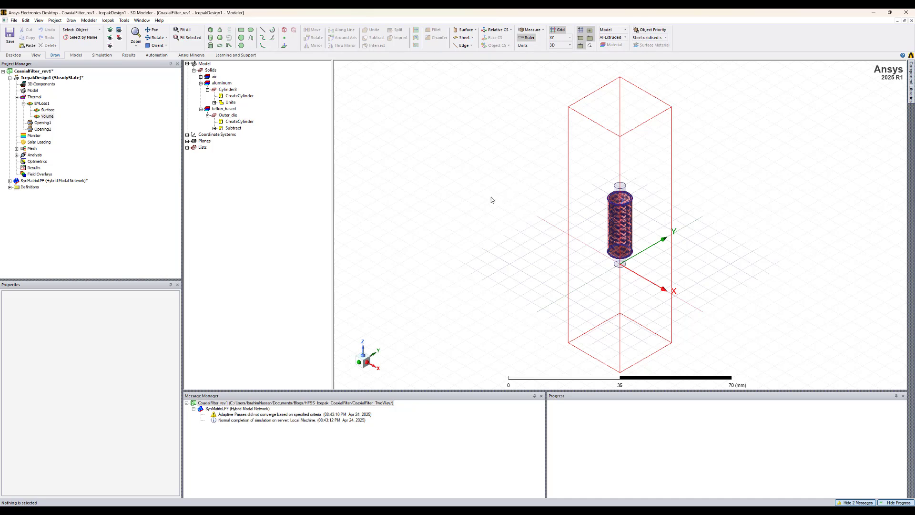
Step: Review the 1 m_per_sec Z-velocity Opening2 and ambient-pressure Opening1 settings without changes
{"action": "left_click", "coordinate": [43, 122]}
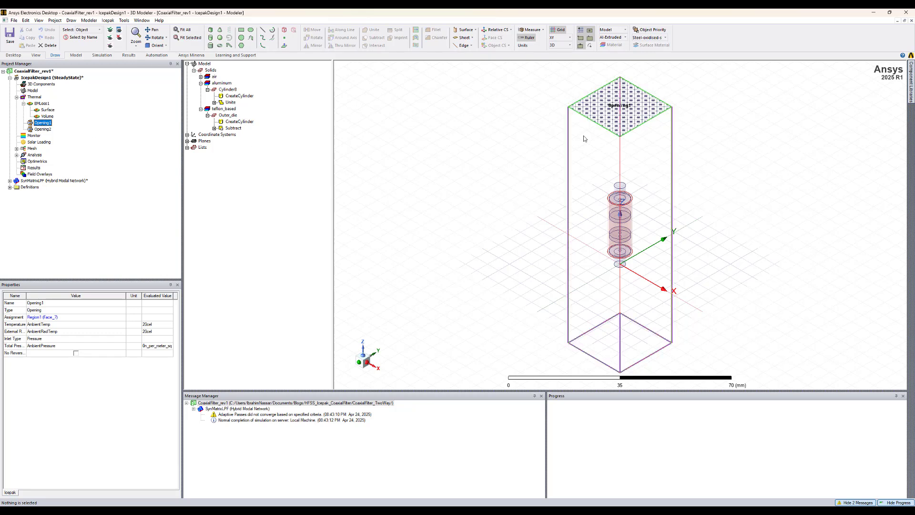
{"action": "left_click", "coordinate": [47, 130]}
{"action": "left_click", "coordinate": [44, 129]}
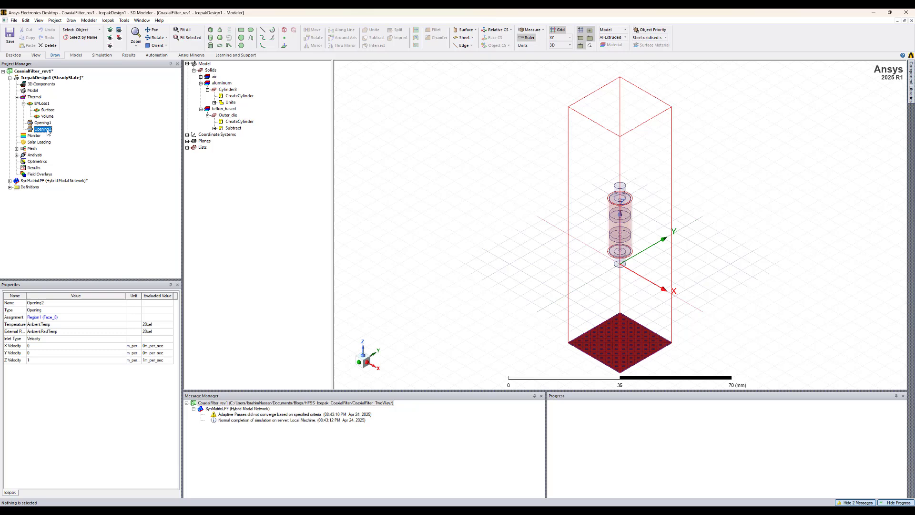
{"action": "double_click", "coordinate": [44, 129]}
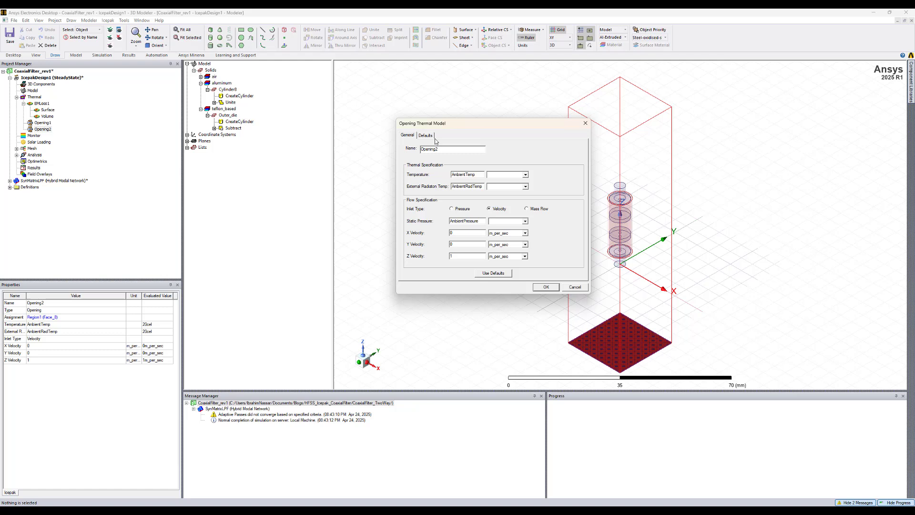
{"action": "key", "text": "Return"}
{"action": "double_click", "coordinate": [46, 123]}
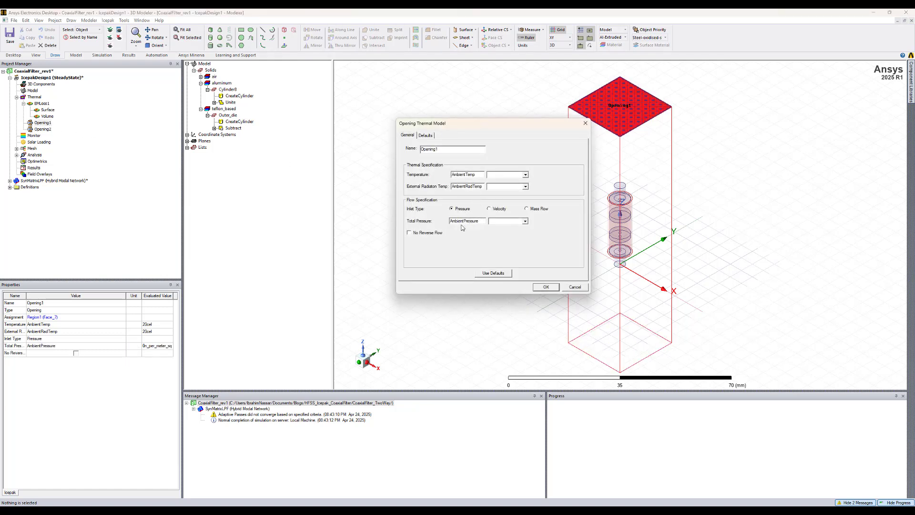
{"action": "left_click", "coordinate": [547, 287]}
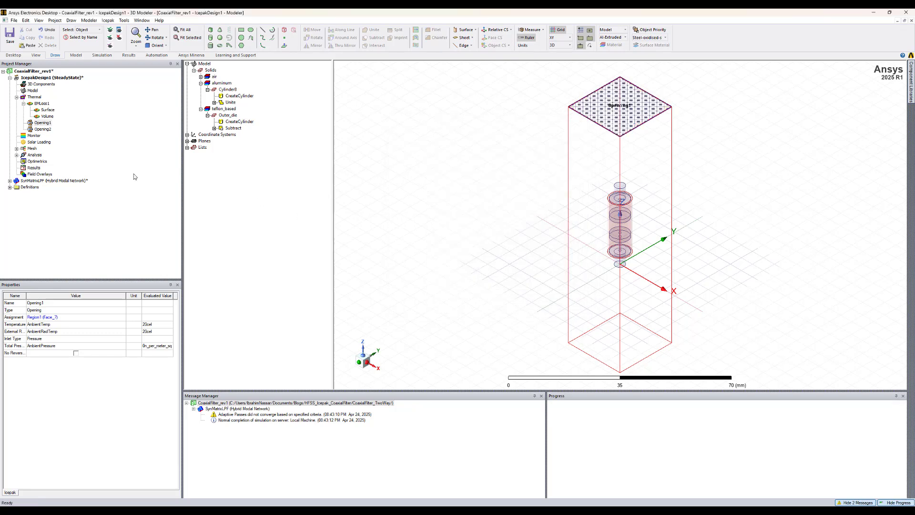
Step: Generate the Icepak mesh for Setup1, producing 46286 elements
{"action": "left_click", "coordinate": [17, 149]}
{"action": "right_click", "coordinate": [46, 155]}
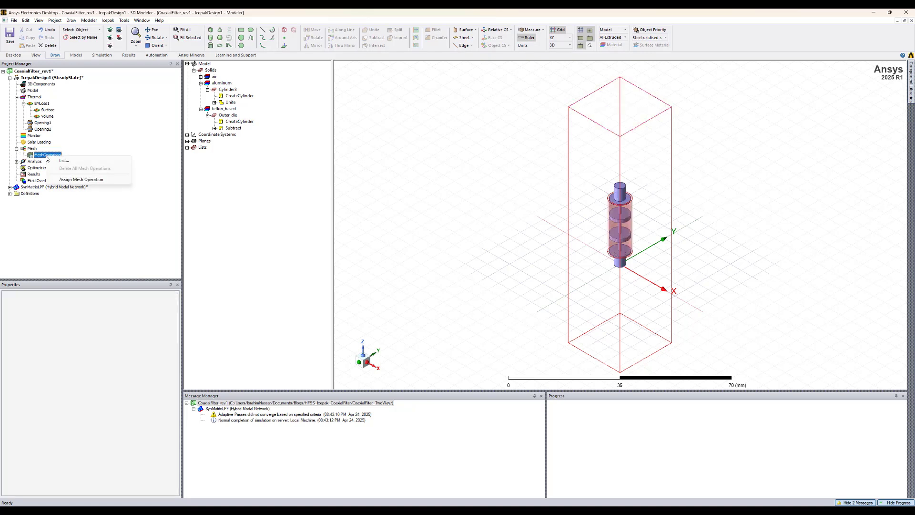
{"action": "right_click", "coordinate": [39, 149]}
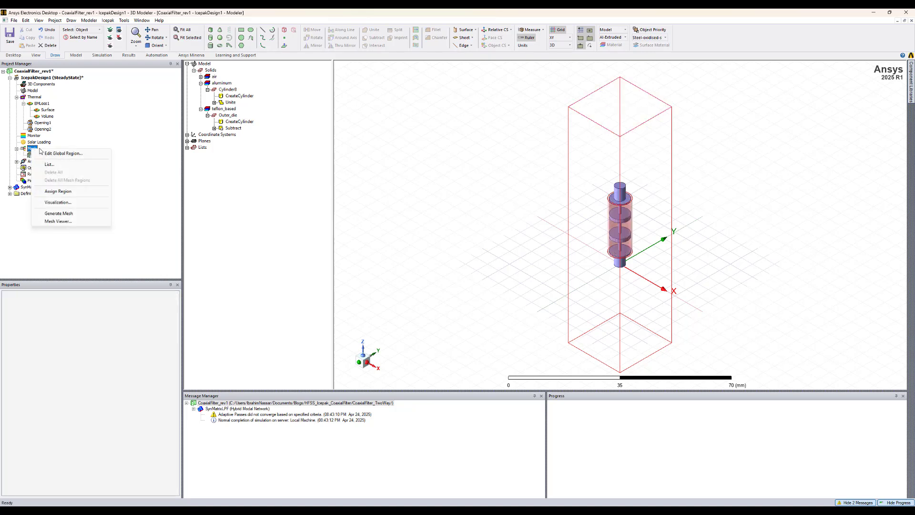
{"action": "left_click", "coordinate": [59, 213]}
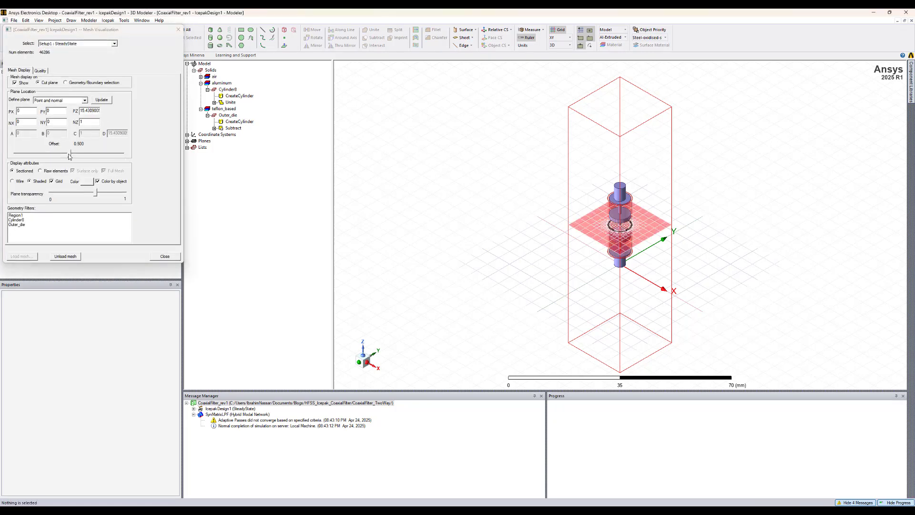
Step: Inspect the mesh by shifting the cut-plane offset, then view Cylinder8's surface mesh, and close
{"action": "mouse_move", "coordinate": [70, 152]}
{"action": "left_mouse_down"}
{"action": "mouse_move", "coordinate": [59, 154]}
{"action": "mouse_move", "coordinate": [75, 153]}
{"action": "left_mouse_up"}
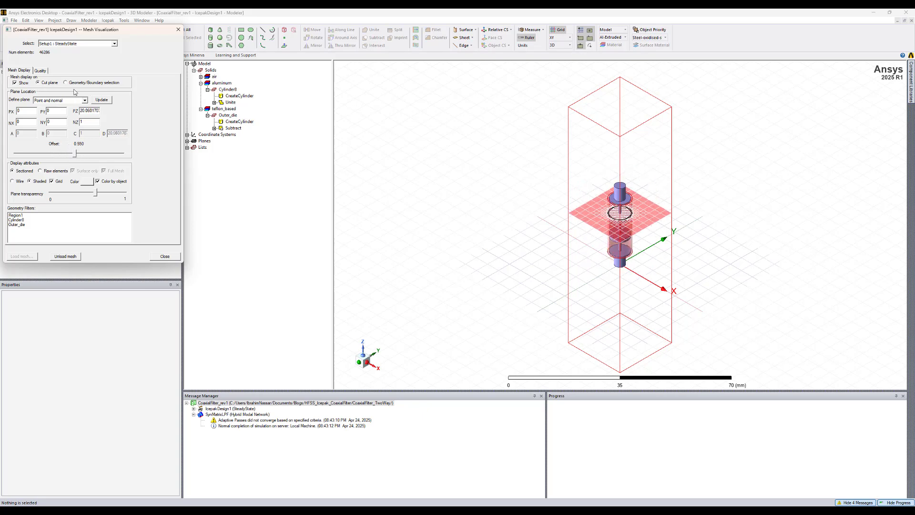
{"action": "left_click", "coordinate": [65, 82]}
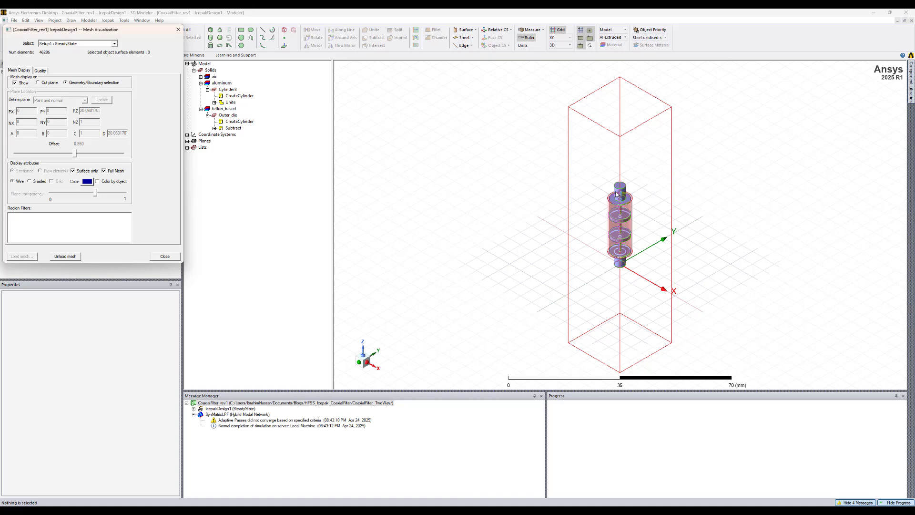
{"action": "left_click", "coordinate": [622, 181]}
{"action": "scroll", "coordinate": [627, 233], "scroll_direction": "up", "scroll_amount": 2}
{"action": "scroll", "coordinate": [627, 233], "scroll_direction": "up", "scroll_amount": 2}
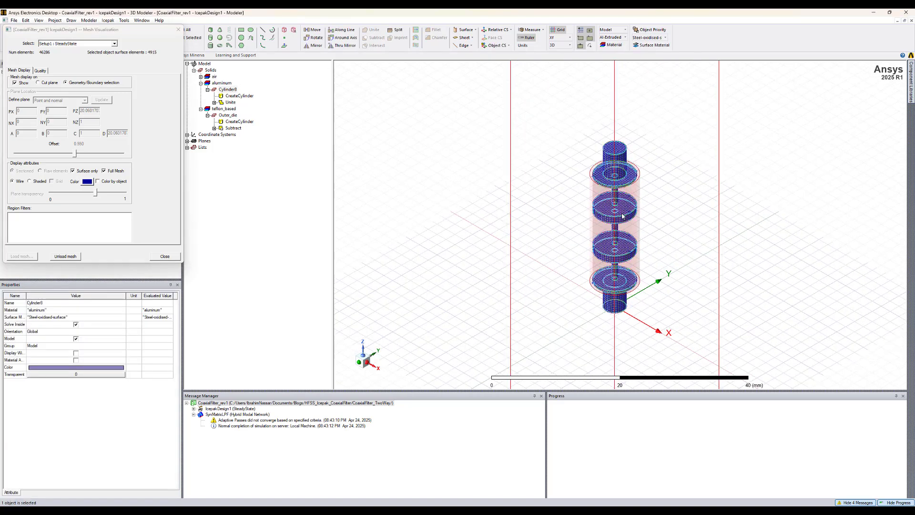
{"action": "left_click", "coordinate": [164, 256]}
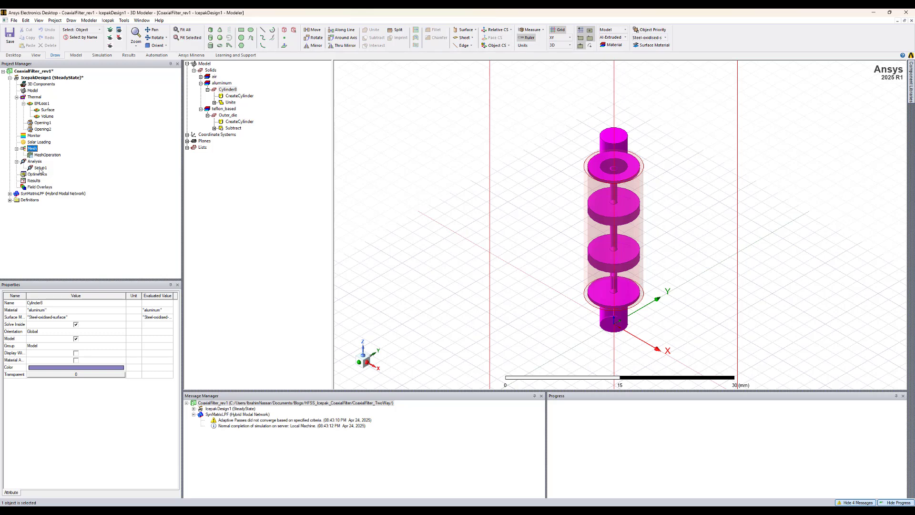
Step: In Setup1's General settings choose Turbulent flow, Discrete Ordinates radiation and Include Gravity
{"action": "double_click", "coordinate": [40, 169]}
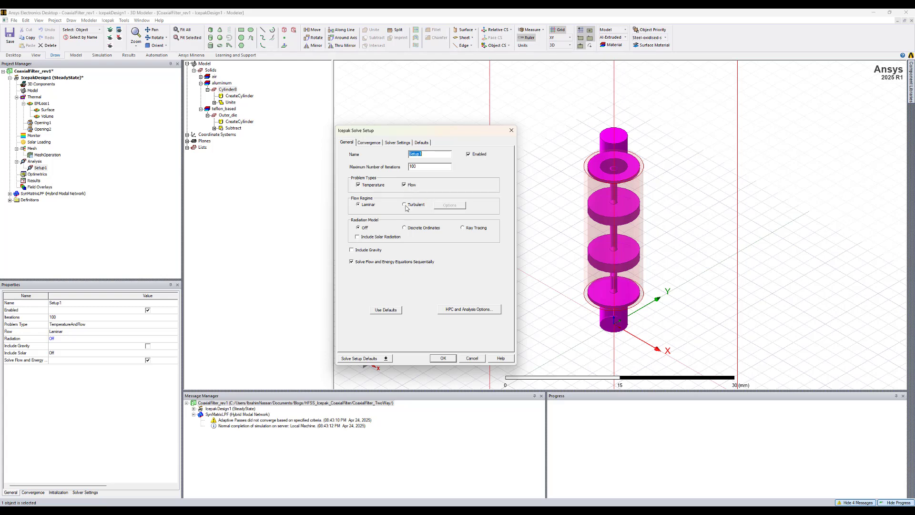
{"action": "left_click", "coordinate": [404, 205]}
{"action": "left_click", "coordinate": [404, 228]}
{"action": "left_click", "coordinate": [370, 250]}
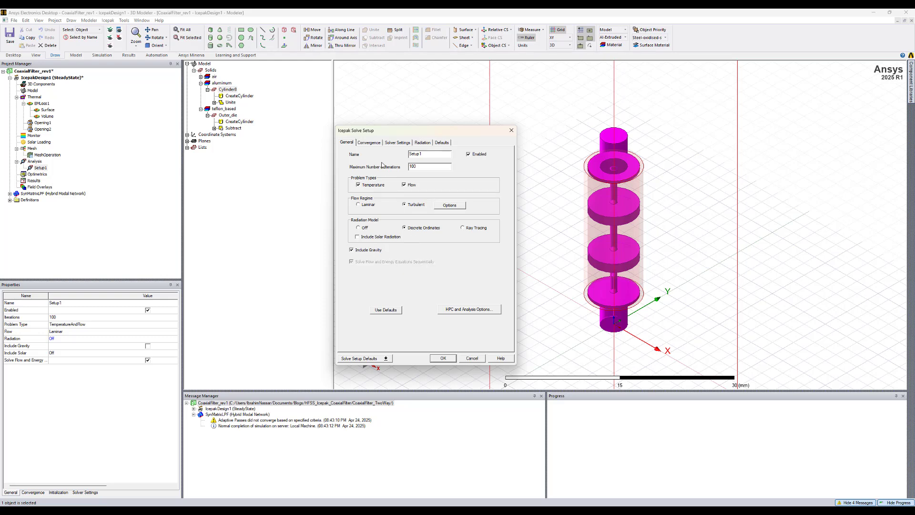
Step: Review convergence, 100 maximum iterations, initial conditions and radiation settings, then accept Setup1
{"action": "left_click", "coordinate": [371, 143]}
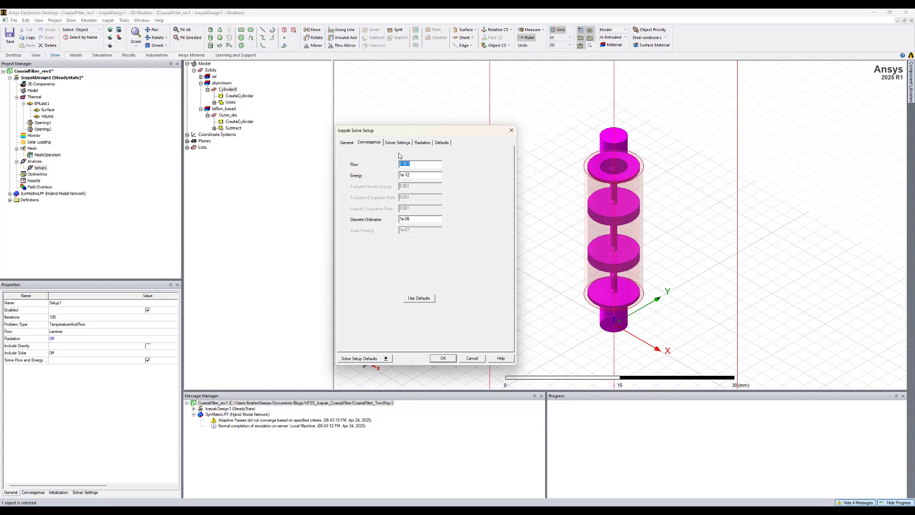
{"action": "left_click", "coordinate": [347, 143]}
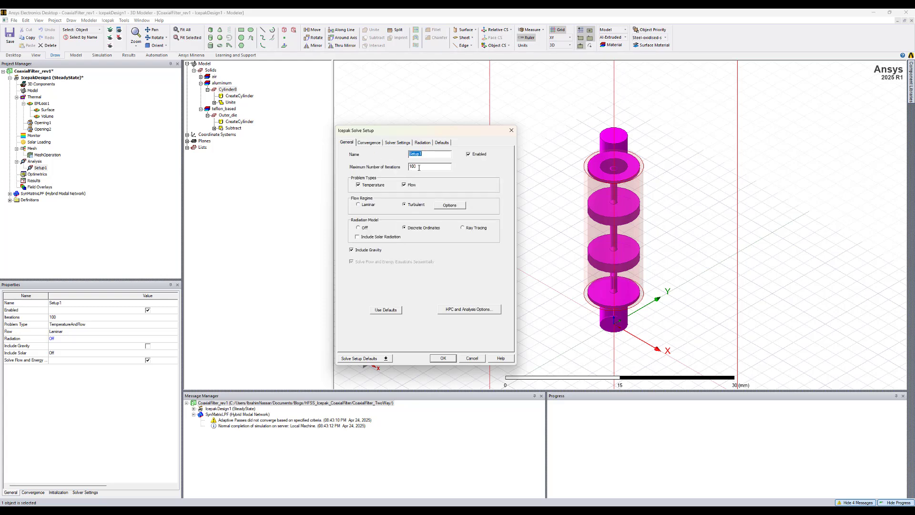
{"action": "key", "text": "Tab"}
{"action": "left_click", "coordinate": [397, 143]}
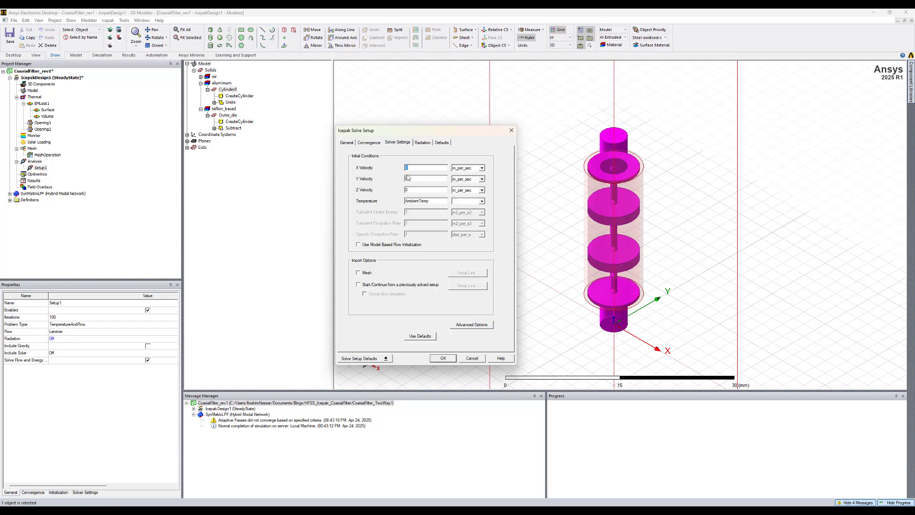
{"action": "left_click_drag", "start_coordinate": [412, 190], "coordinate": [401, 189]}
{"action": "left_click", "coordinate": [422, 143]}
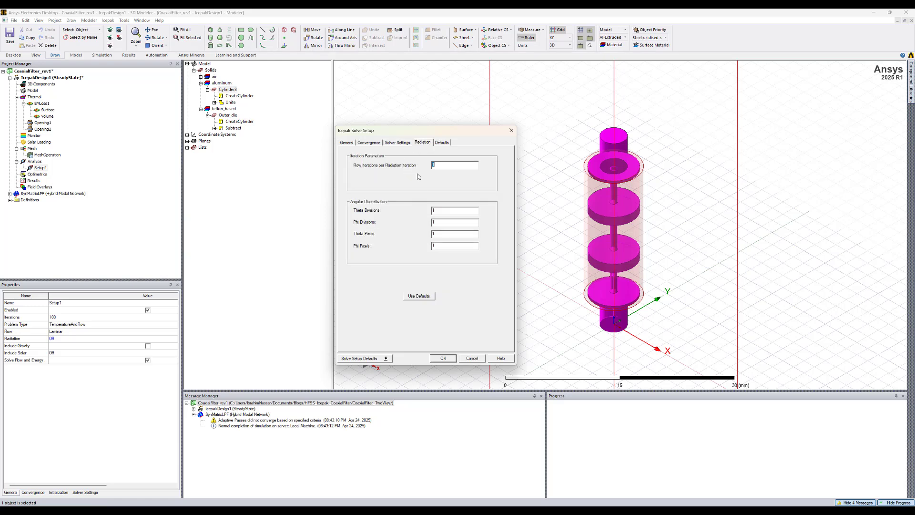
{"action": "left_click", "coordinate": [442, 359]}
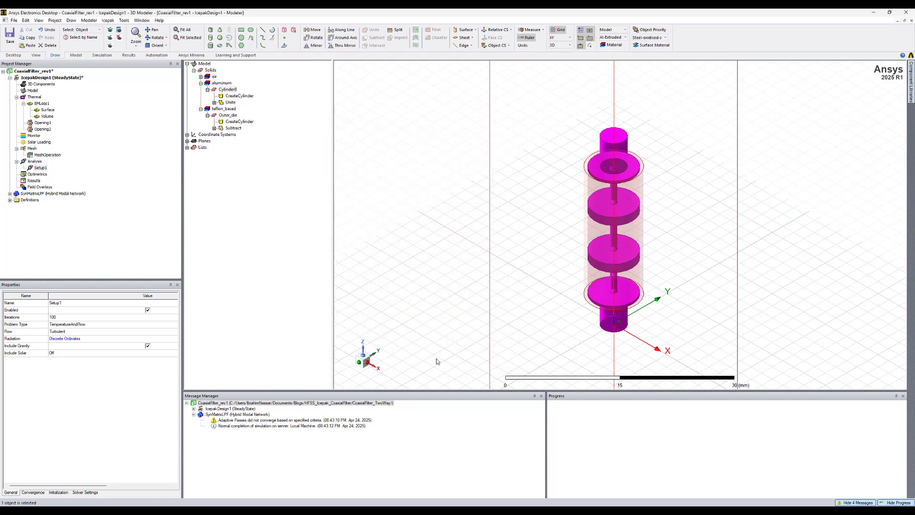
Step: Add 2-Way Coupling to Setup1 with 2 coupling iterations and 20 maximum Icepak iterations
{"action": "right_click", "coordinate": [37, 166]}
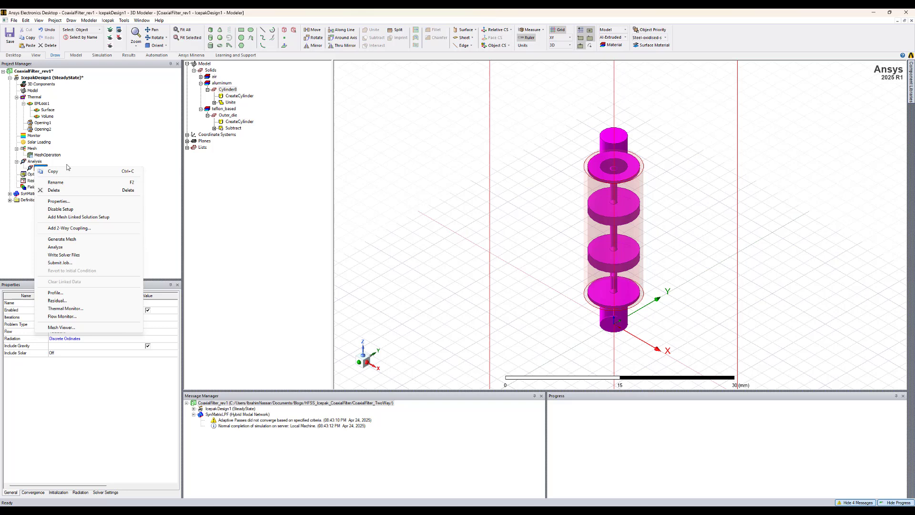
{"action": "left_click", "coordinate": [447, 172]}
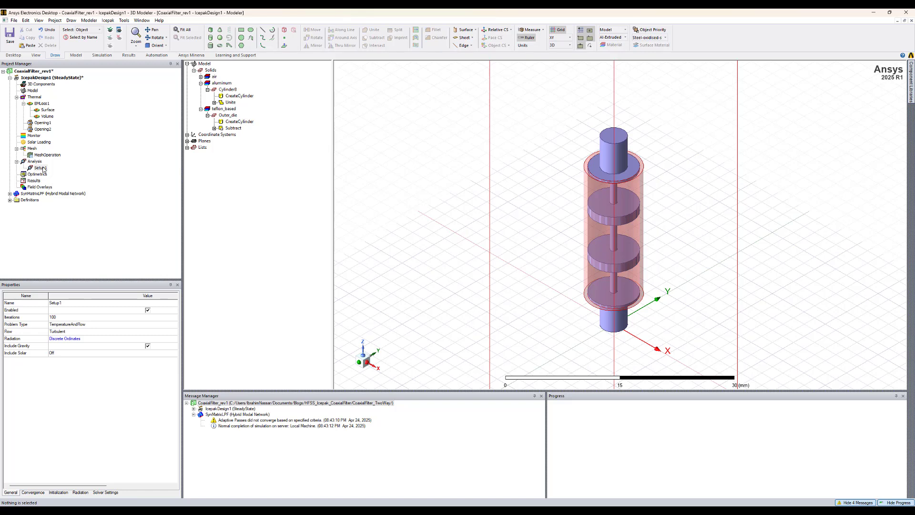
{"action": "right_click", "coordinate": [42, 169]}
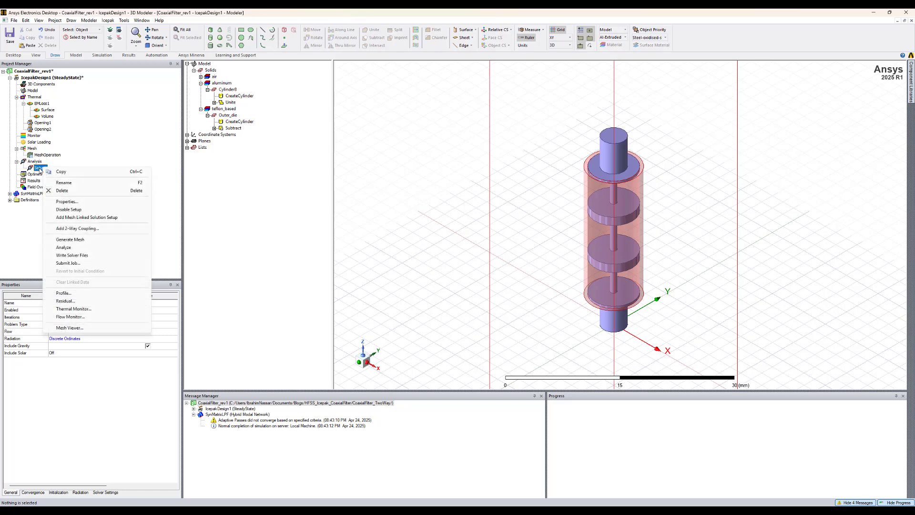
{"action": "left_click", "coordinate": [77, 229]}
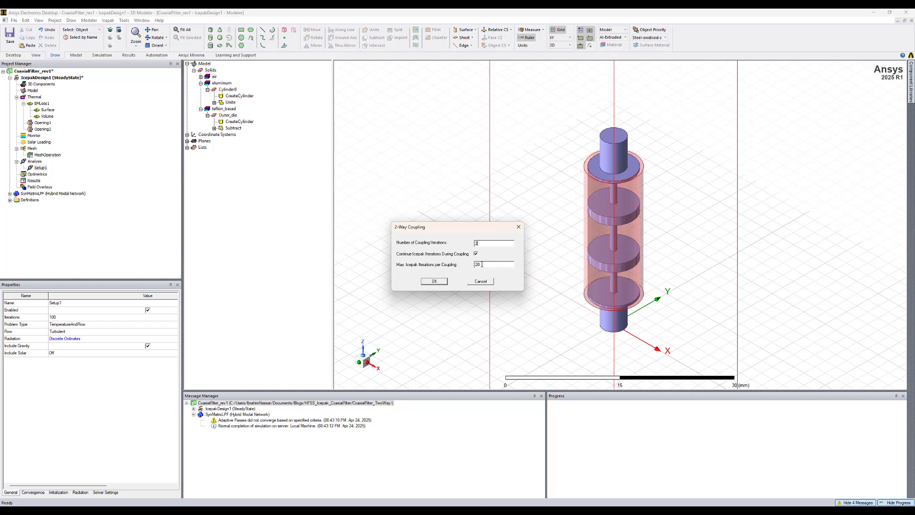
{"action": "left_click_drag", "start_coordinate": [482, 265], "coordinate": [468, 265]}
{"action": "left_click", "coordinate": [436, 282]}
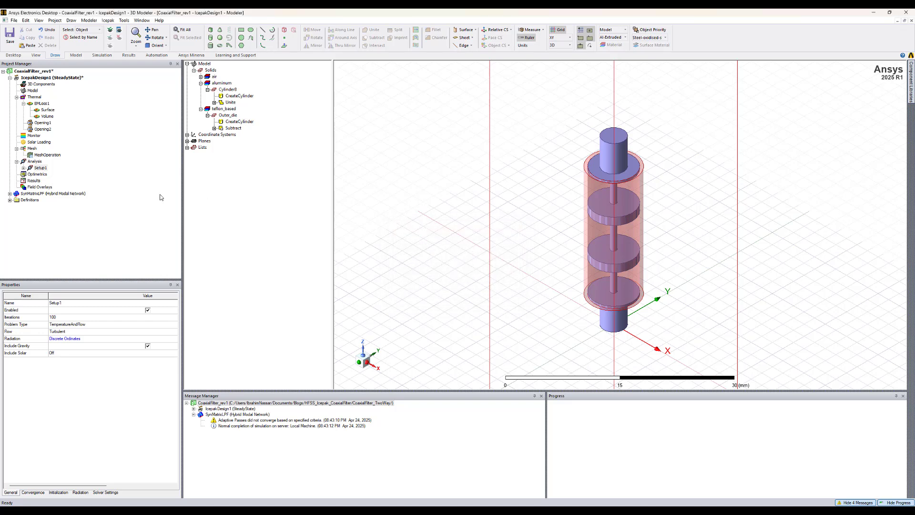
Step: Run Analyze All on the coupled design, then open Setup1's residual convergence curves
{"action": "left_click", "coordinate": [23, 168]}
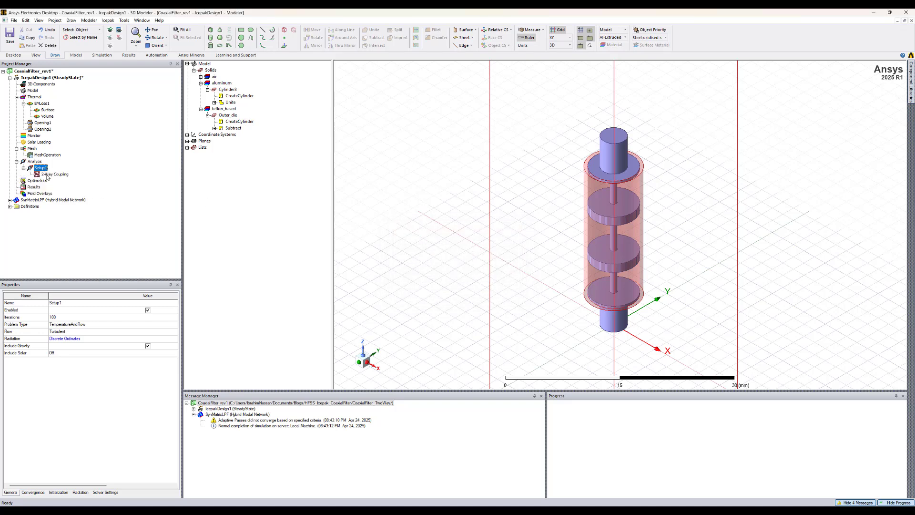
{"action": "right_click", "coordinate": [35, 162]}
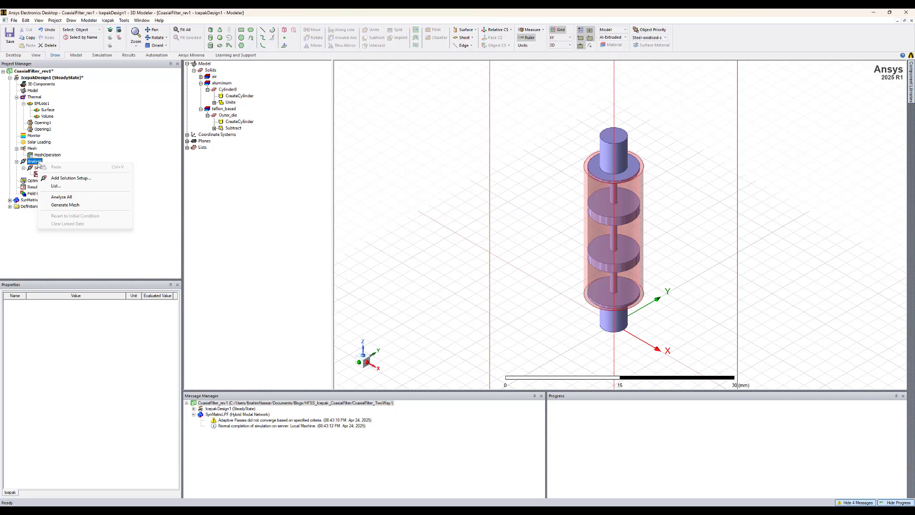
{"action": "left_click", "coordinate": [66, 197]}
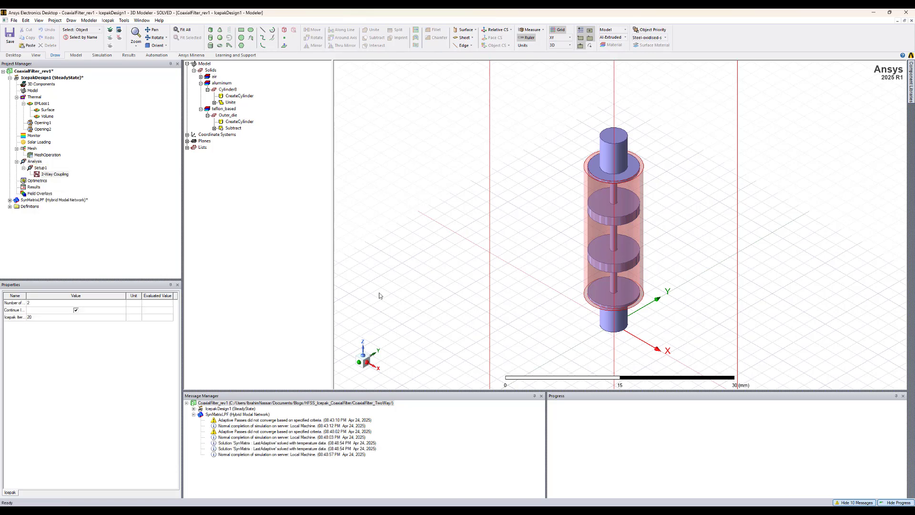
{"action": "right_click", "coordinate": [45, 170]}
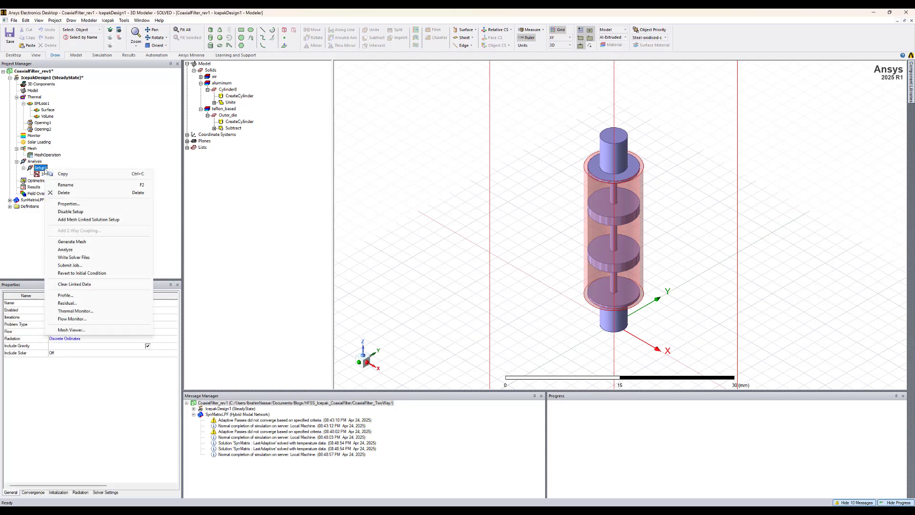
{"action": "left_click", "coordinate": [84, 303]}
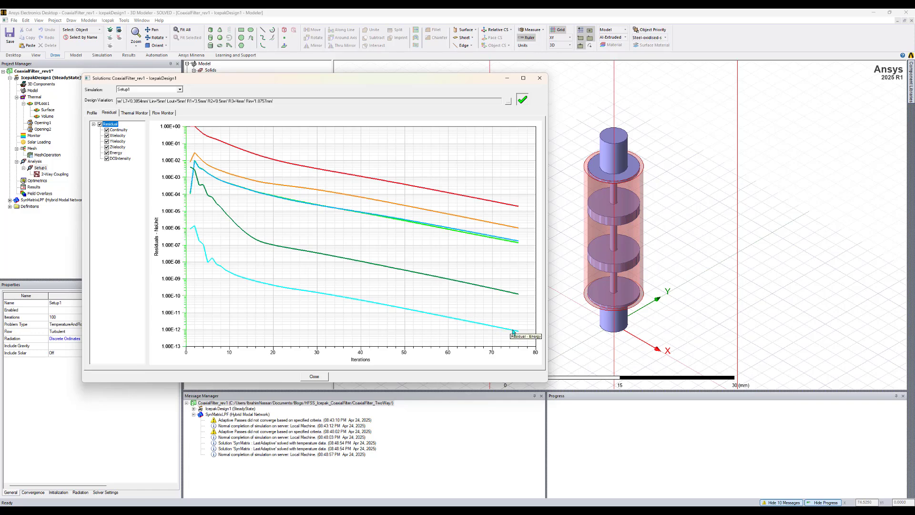
Step: Scroll Setup1's Profile table through the EM Loss rows (0.014742 W mapped) to Normal Completion, then close
{"action": "left_click", "coordinate": [92, 114]}
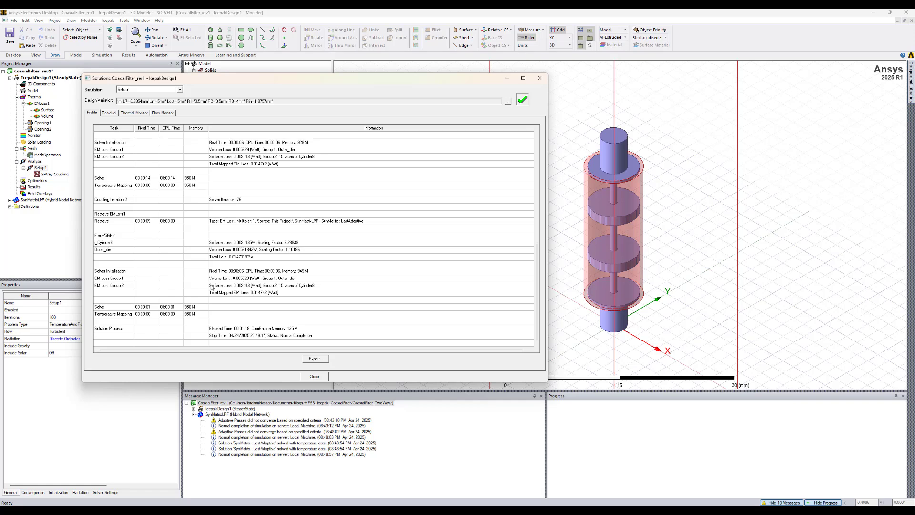
{"action": "scroll", "coordinate": [165, 261], "scroll_direction": "up", "scroll_amount": 3}
{"action": "scroll", "coordinate": [148, 256], "scroll_direction": "up", "scroll_amount": 2}
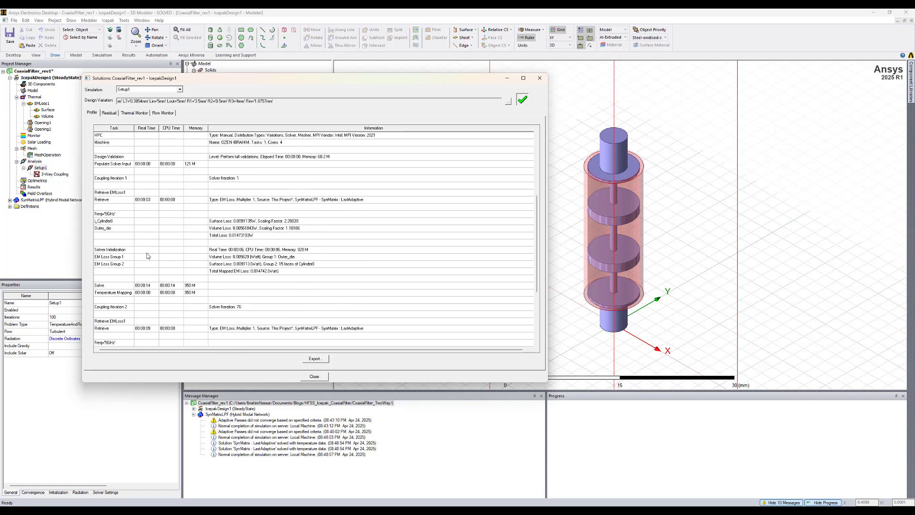
{"action": "scroll", "coordinate": [147, 256], "scroll_direction": "up", "scroll_amount": 7}
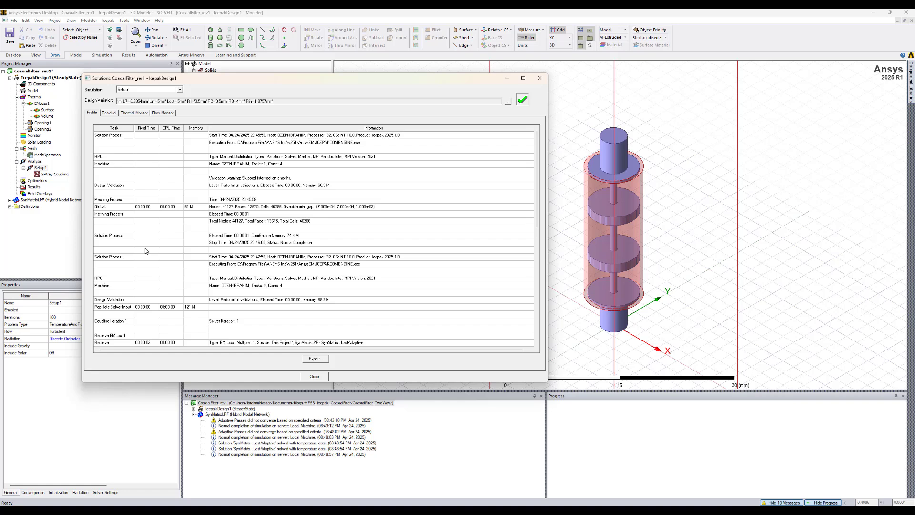
{"action": "scroll", "coordinate": [141, 238], "scroll_direction": "down", "scroll_amount": 7}
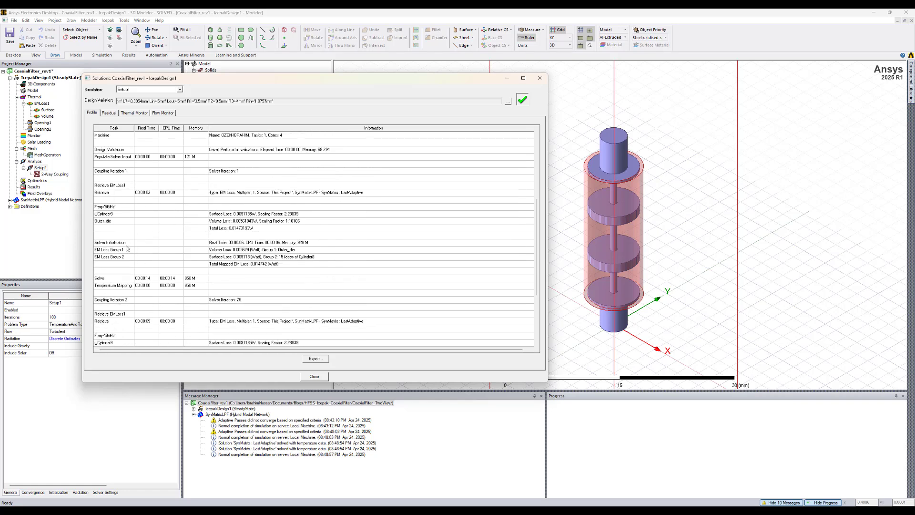
{"action": "left_click", "coordinate": [126, 248]}
{"action": "scroll", "coordinate": [155, 254], "scroll_direction": "down", "scroll_amount": 3}
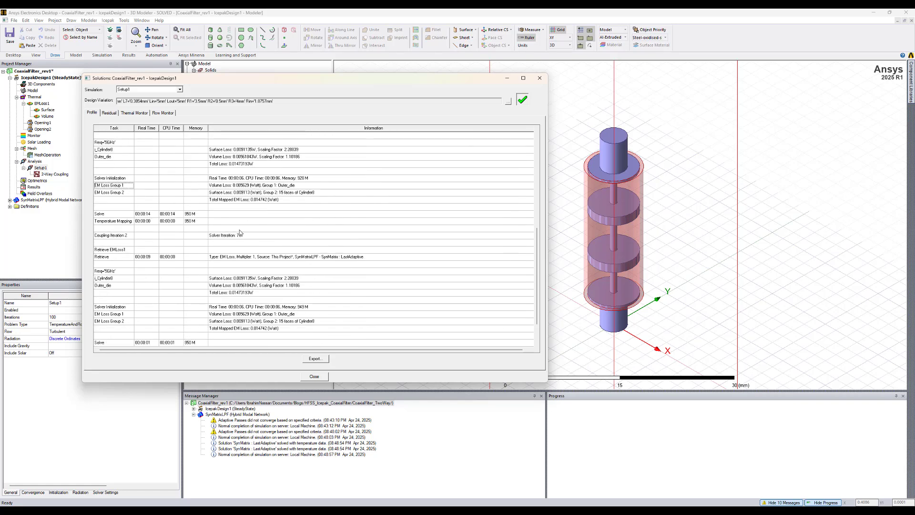
{"action": "scroll", "coordinate": [227, 252], "scroll_direction": "down", "scroll_amount": 1}
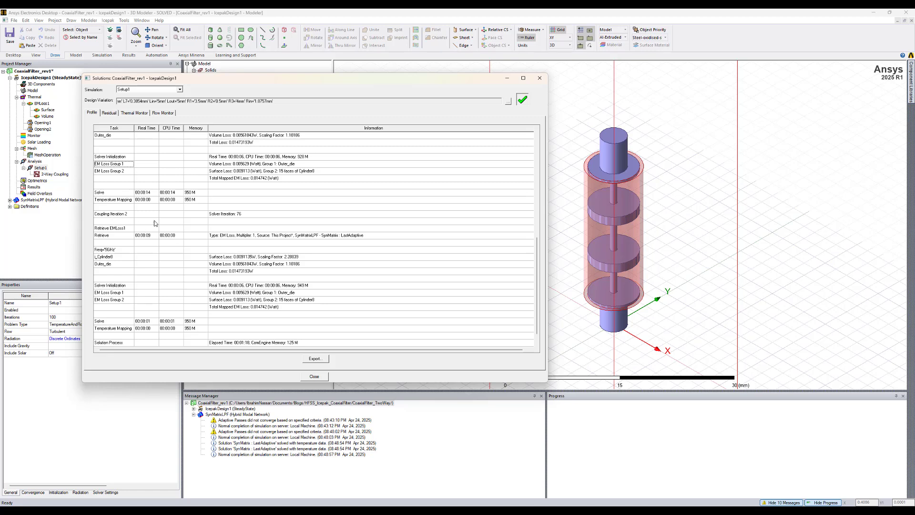
{"action": "scroll", "coordinate": [152, 296], "scroll_direction": "down", "scroll_amount": 1}
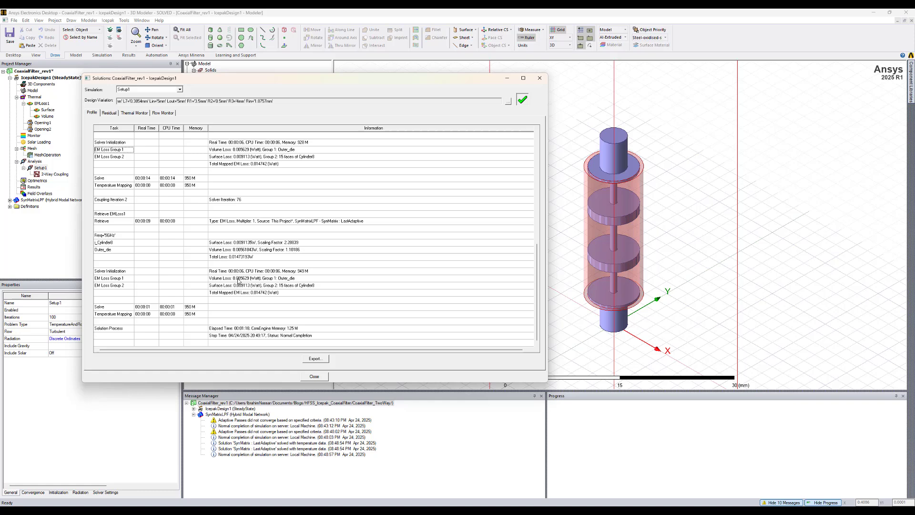
{"action": "left_click", "coordinate": [314, 376]}
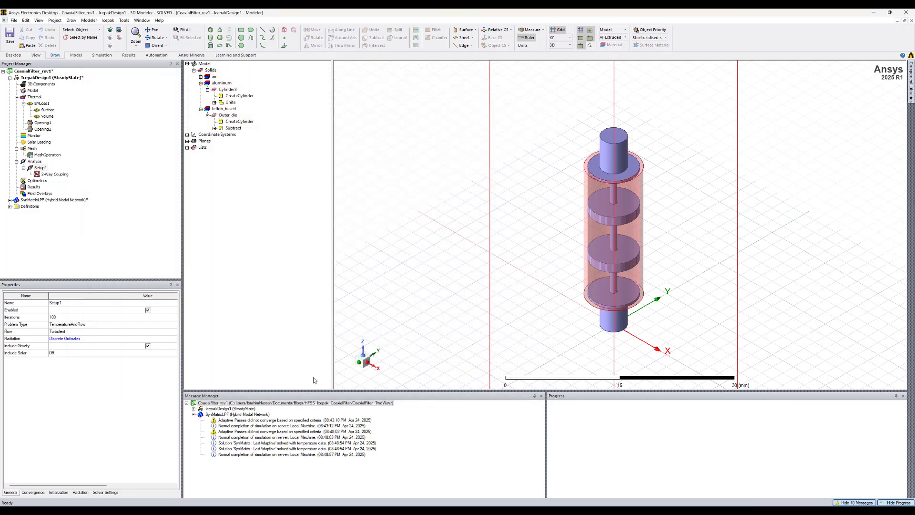
Step: Plot surface-only temperature on Cylinder8 and Outer_die (19.315–20.231 °C) and fit the view
{"action": "left_click", "coordinate": [228, 90]}
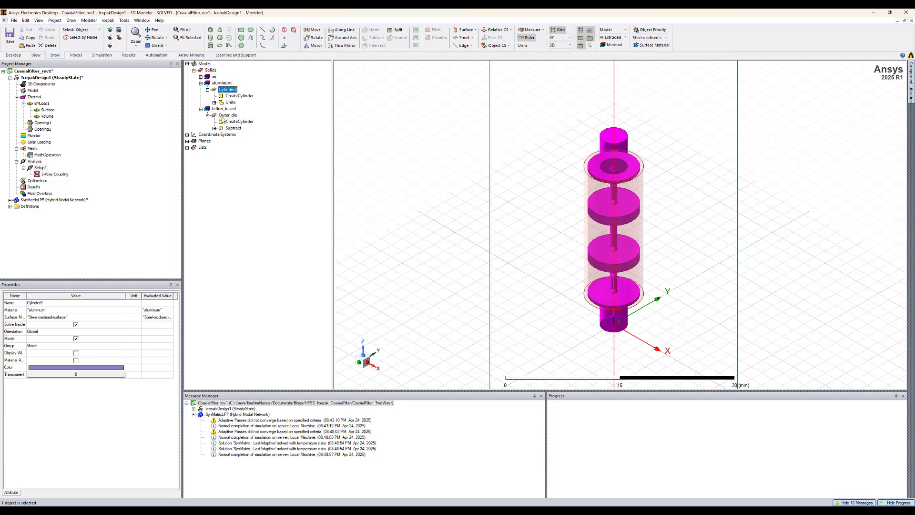
{"action": "left_click", "coordinate": [222, 116], "text": "ctrl"}
{"action": "right_click", "coordinate": [222, 120]}
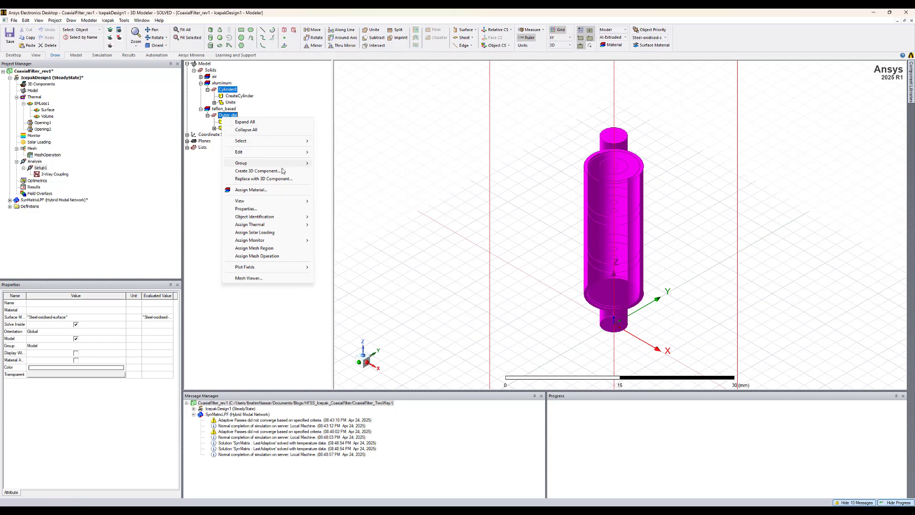
{"action": "mouse_move", "coordinate": [295, 267]}
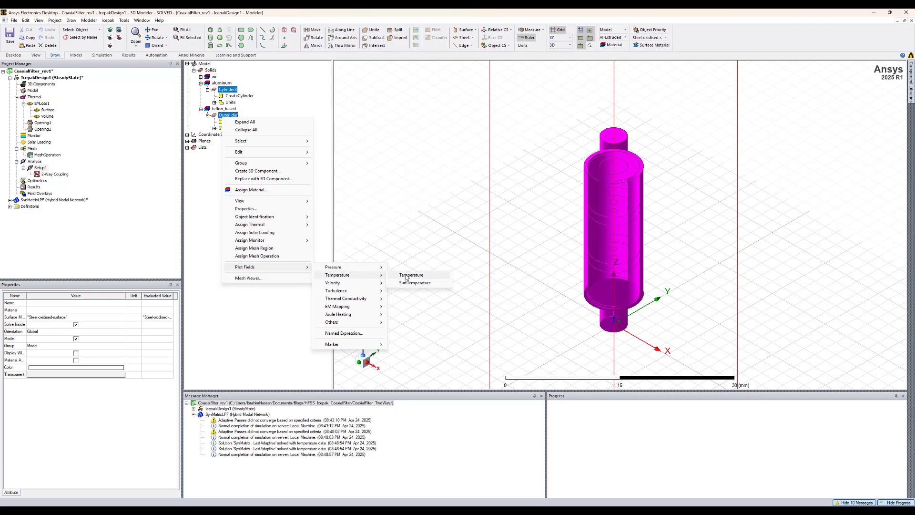
{"action": "left_click", "coordinate": [408, 276]}
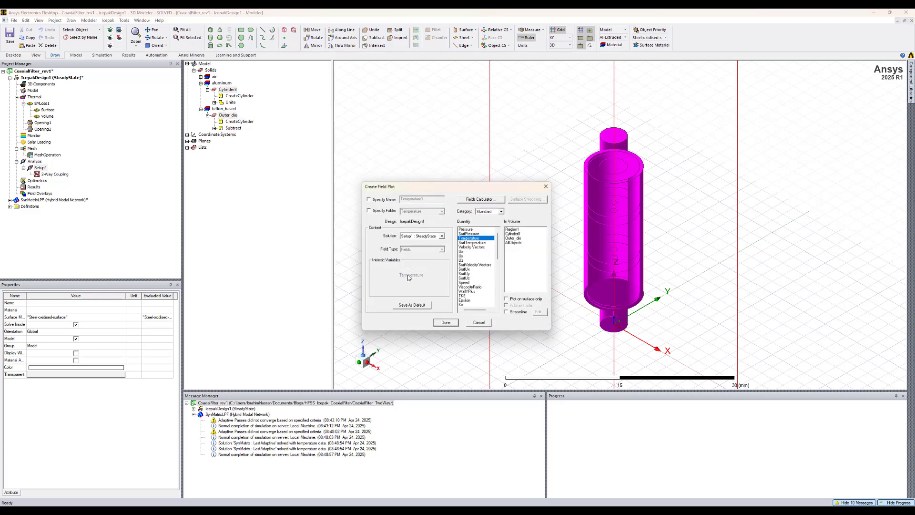
{"action": "left_click", "coordinate": [518, 302]}
{"action": "left_click", "coordinate": [446, 326]}
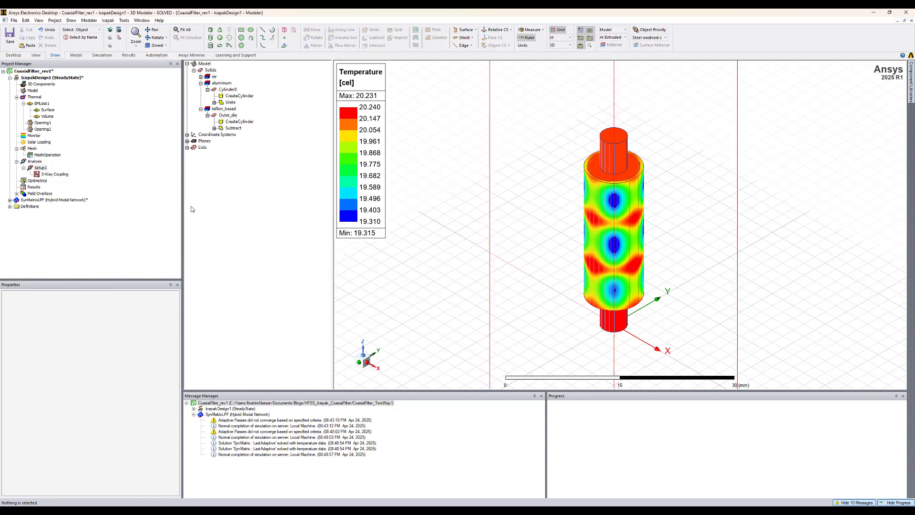
{"action": "key", "text": "ctrl+d"}
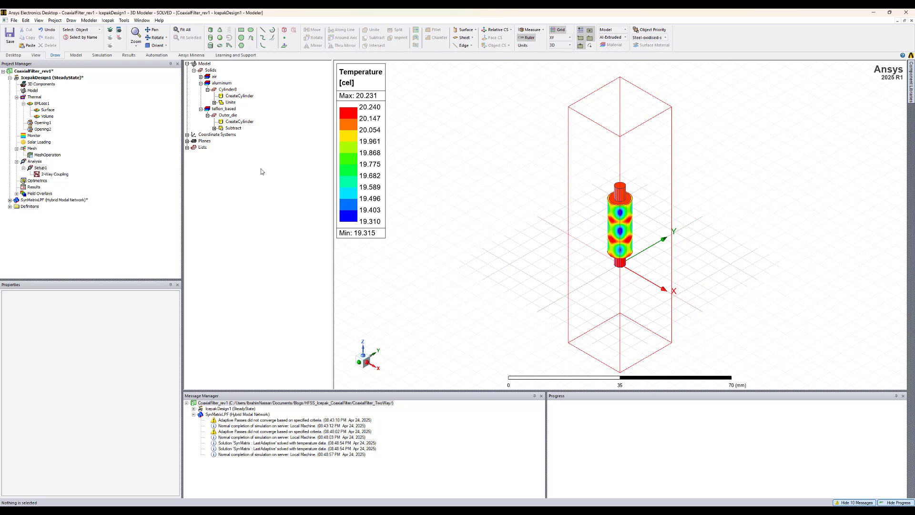
Step: Create a Velocity Vectors plot on the Global:XZ plane, ranging 0 to 1.157 m/s
{"action": "left_click", "coordinate": [188, 141]}
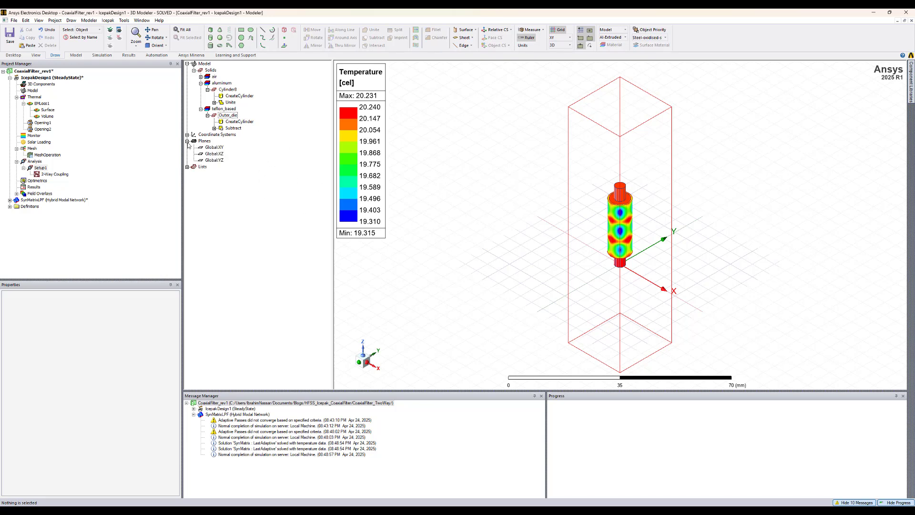
{"action": "left_click", "coordinate": [214, 154]}
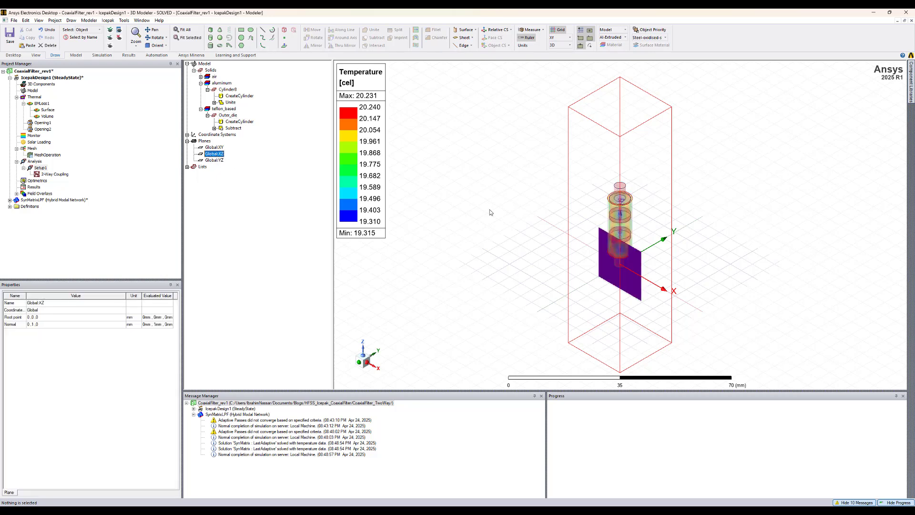
{"action": "right_click", "coordinate": [599, 252]}
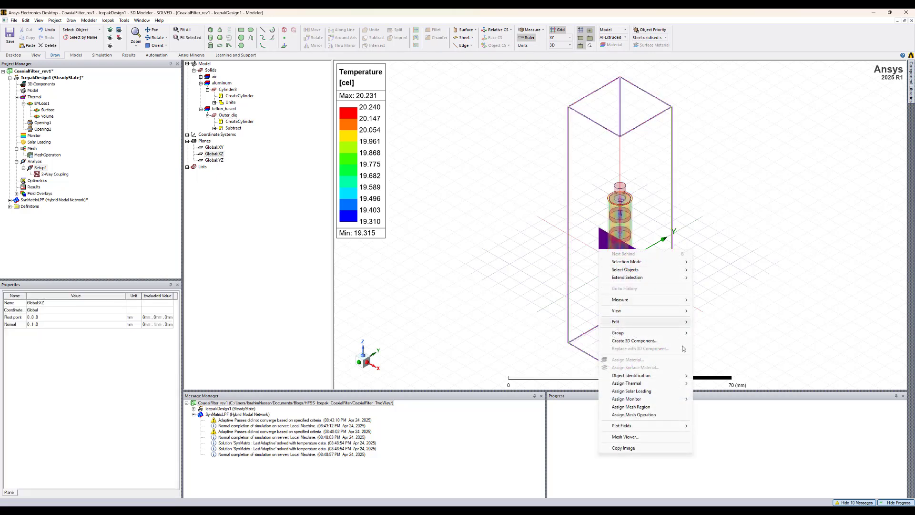
{"action": "mouse_move", "coordinate": [688, 429]}
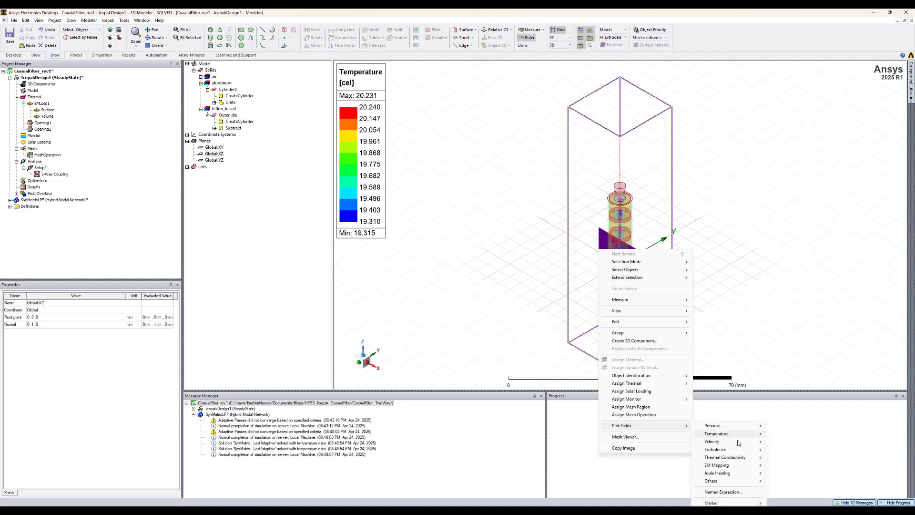
{"action": "mouse_move", "coordinate": [738, 441]}
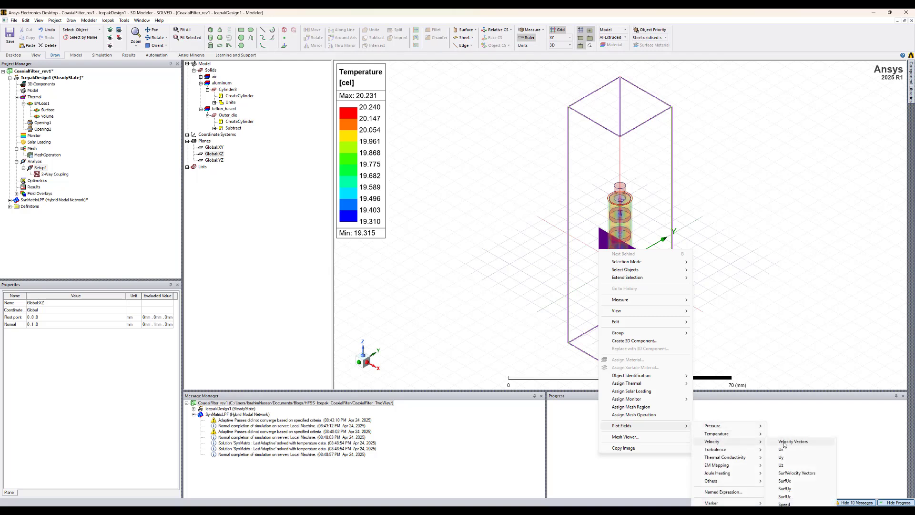
{"action": "left_click", "coordinate": [784, 443]}
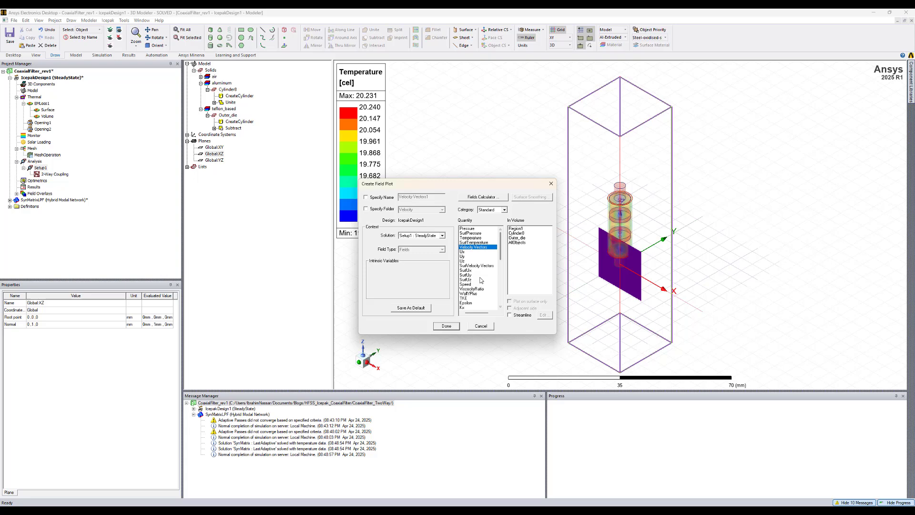
{"action": "left_click", "coordinate": [448, 324]}
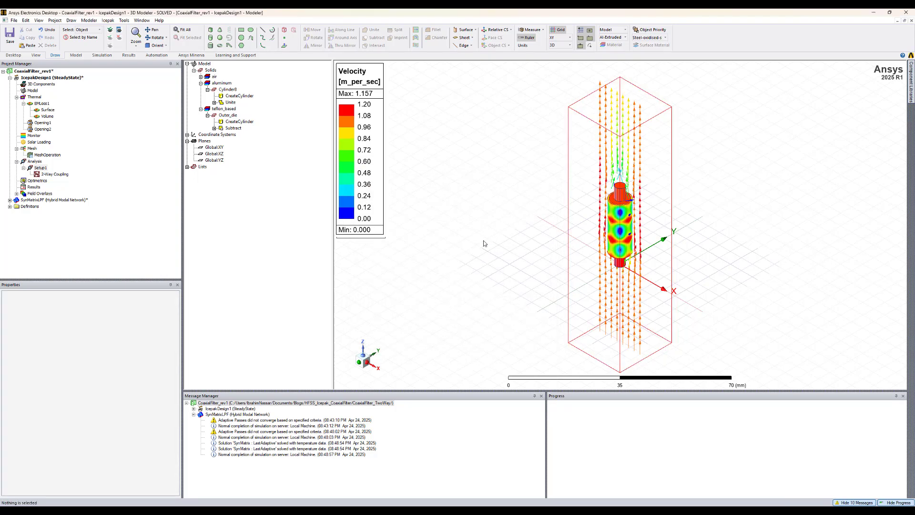
{"action": "left_click", "coordinate": [483, 240]}
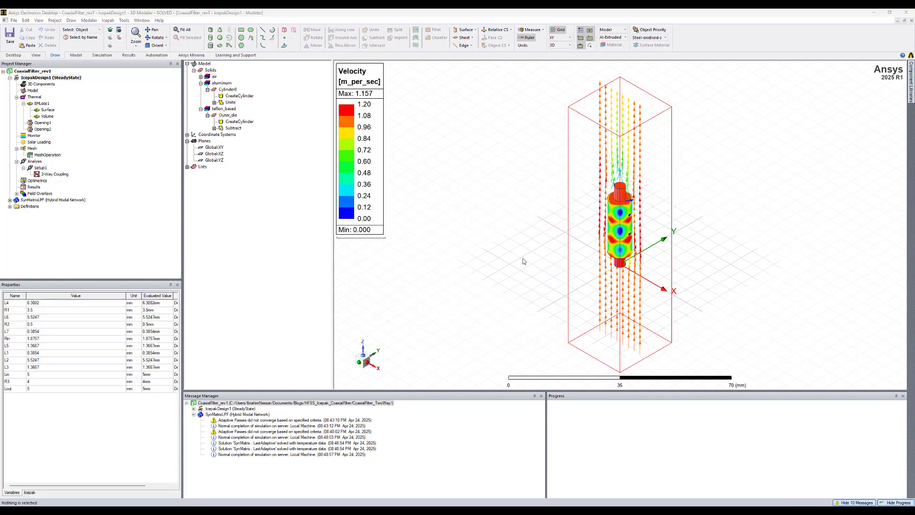
Step: Open the SynMatrixLPF design's SynMatrix solve profile, check the Adaptive Meshing row, then close
{"action": "left_click", "coordinate": [10, 78]}
{"action": "left_click", "coordinate": [10, 84]}
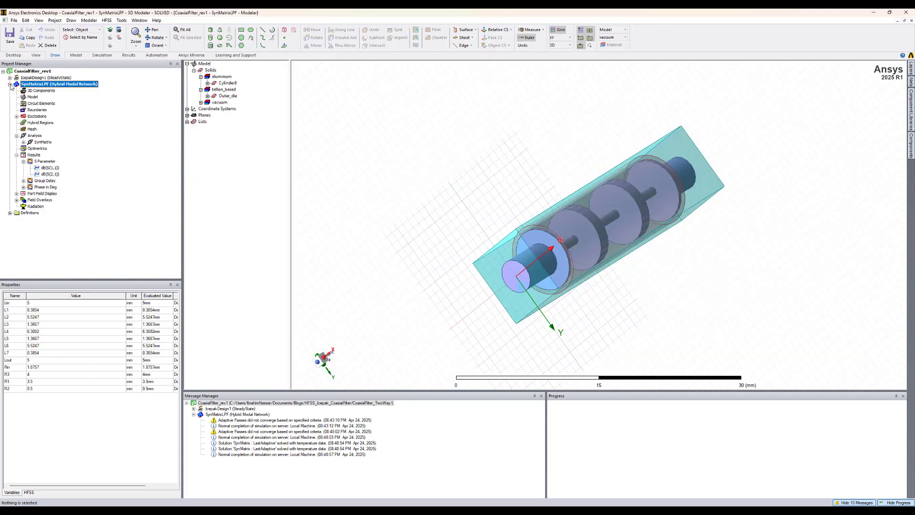
{"action": "right_click", "coordinate": [43, 142]}
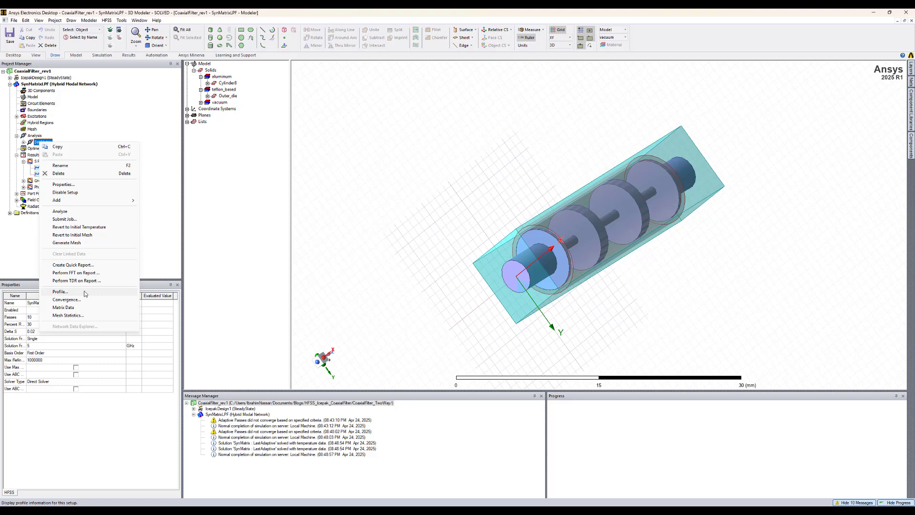
{"action": "left_click", "coordinate": [60, 291]}
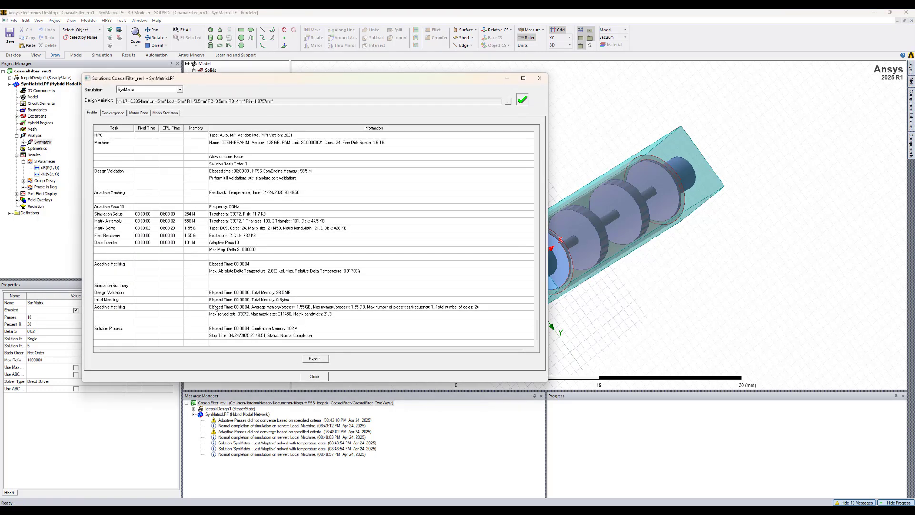
{"action": "left_click", "coordinate": [115, 194]}
{"action": "left_click", "coordinate": [314, 376]}
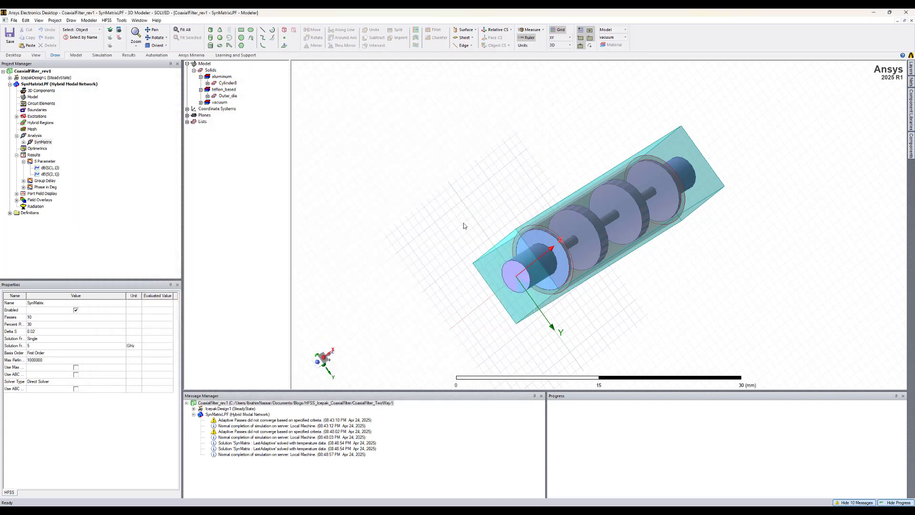